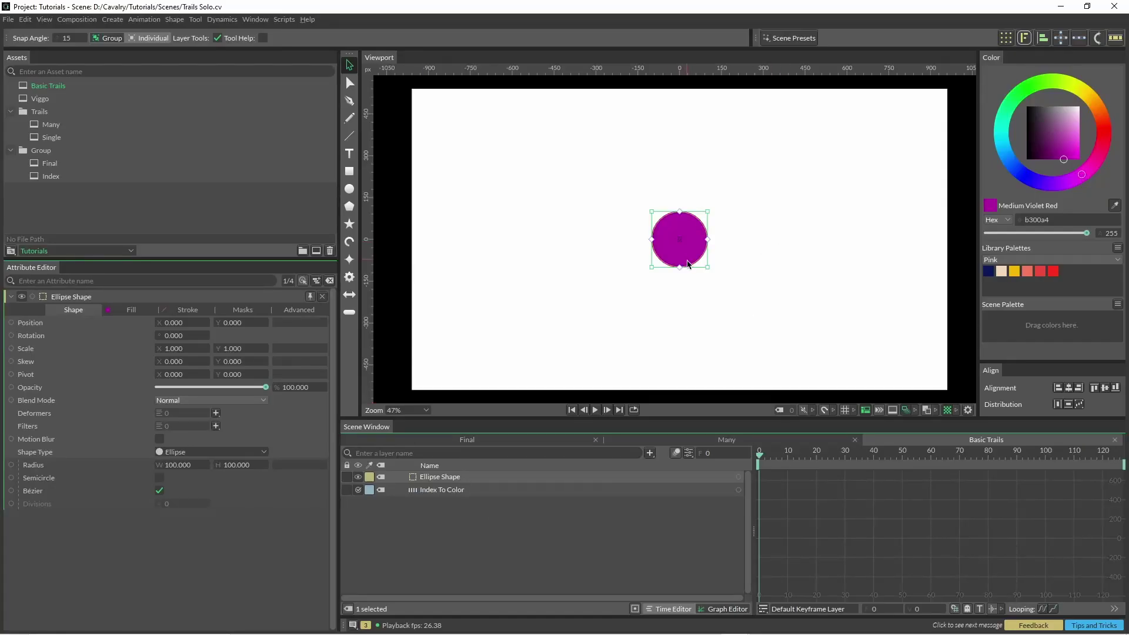
- Key the ellipse's Position X and Y at 0.000 on frame 0
key(shift+w)
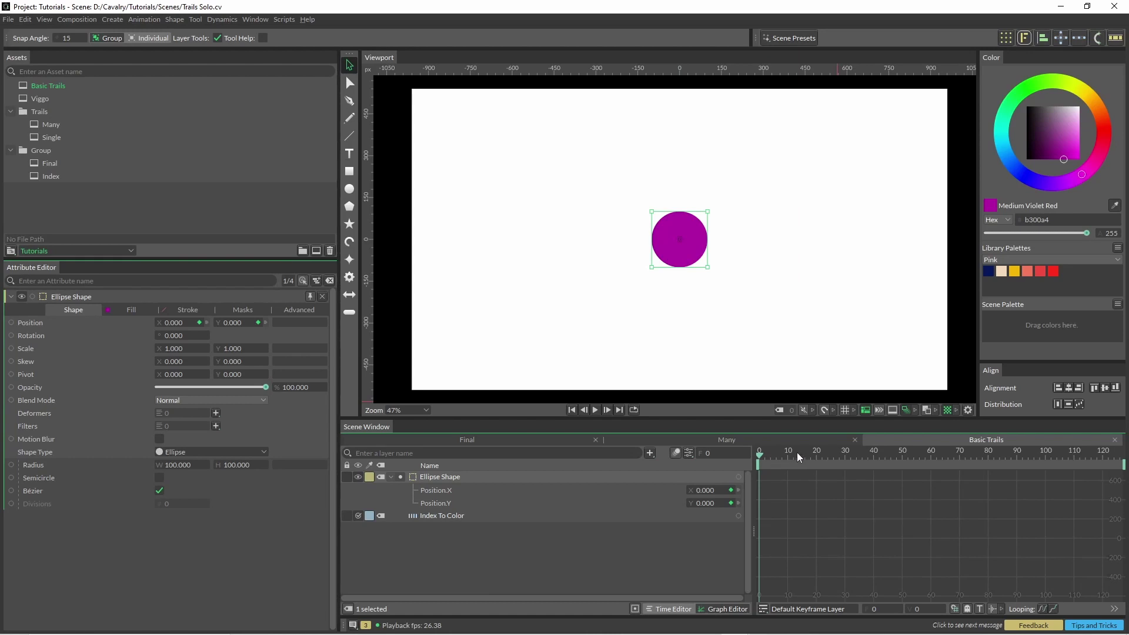
- Keyframe the circle lower left at frame 35 and upper right at frame 59
key(space)
click(670, 609)
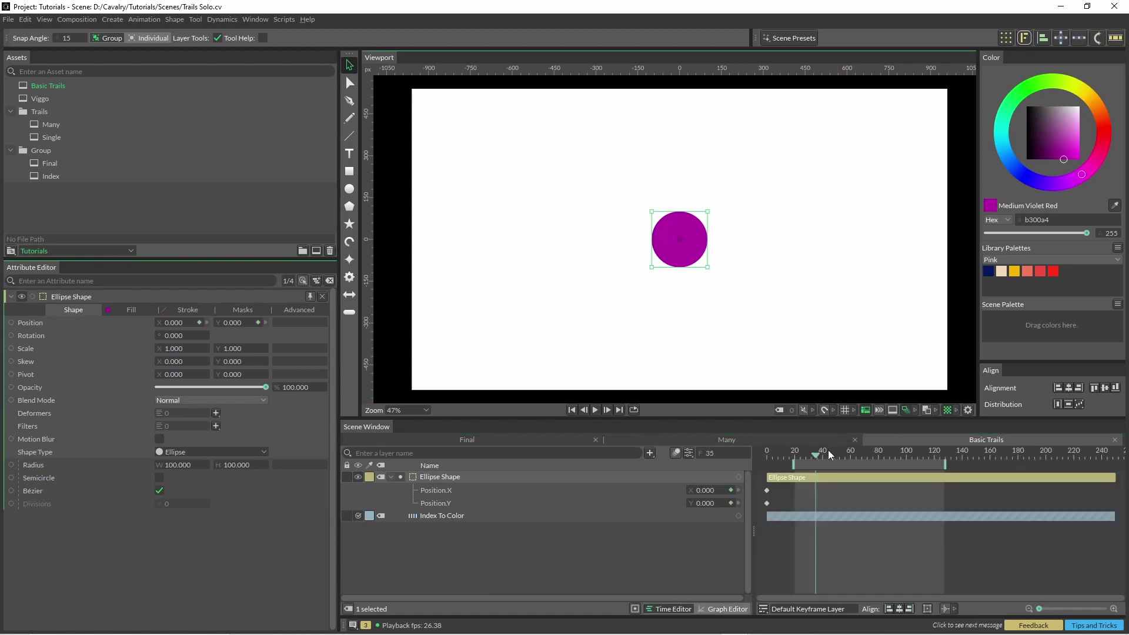
drag(679, 239, 554, 194)
click(849, 453)
drag(853, 453, 897, 467)
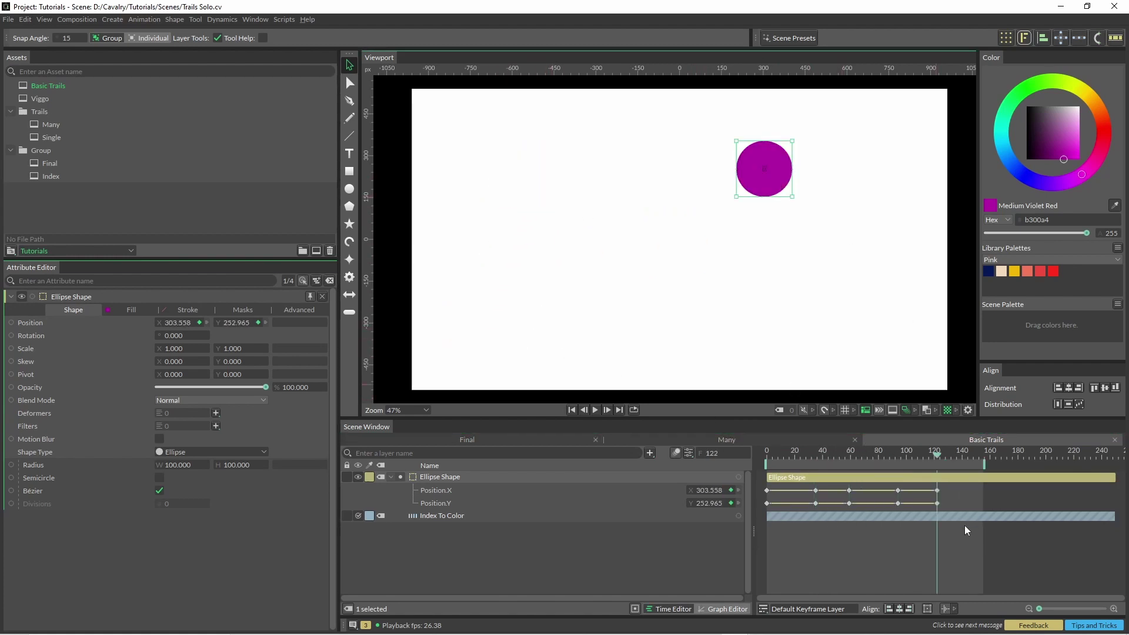
- Paste the frame-0 position keys at frame 138 so it returns to centre, then group the ellipse
drag(774, 506, 756, 485)
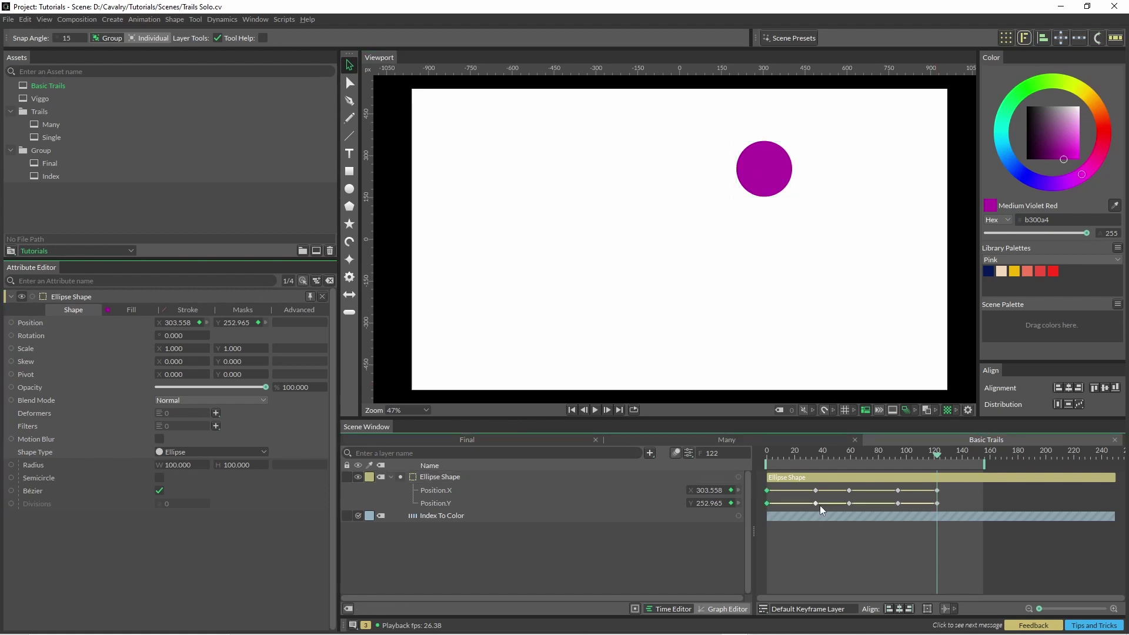
key(ctrl+c)
click(959, 457)
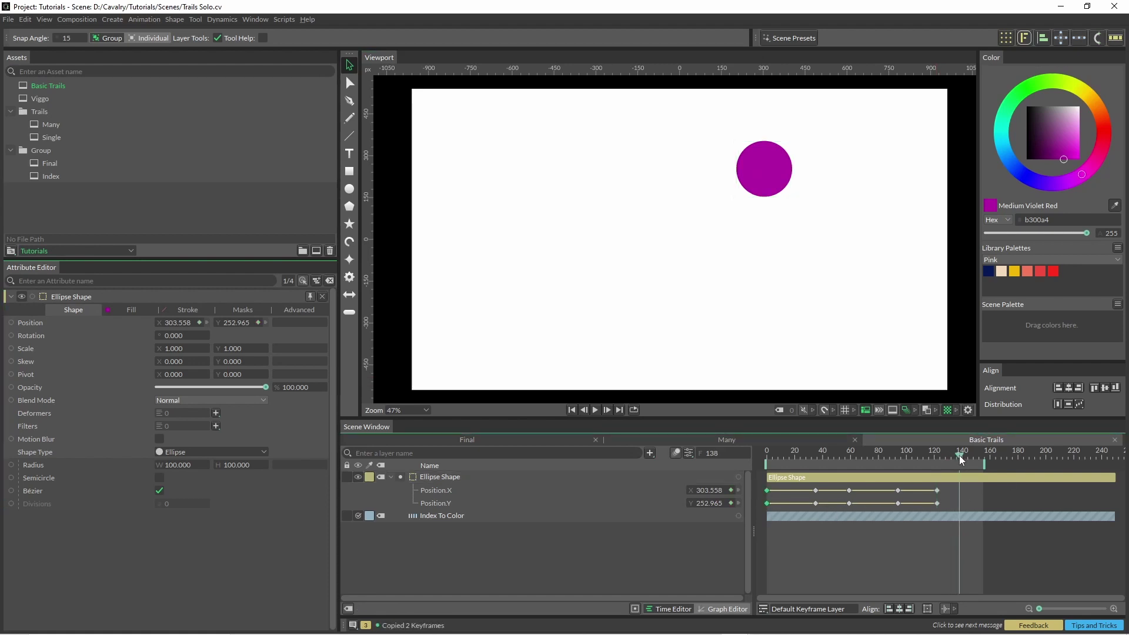
key(ctrl+v)
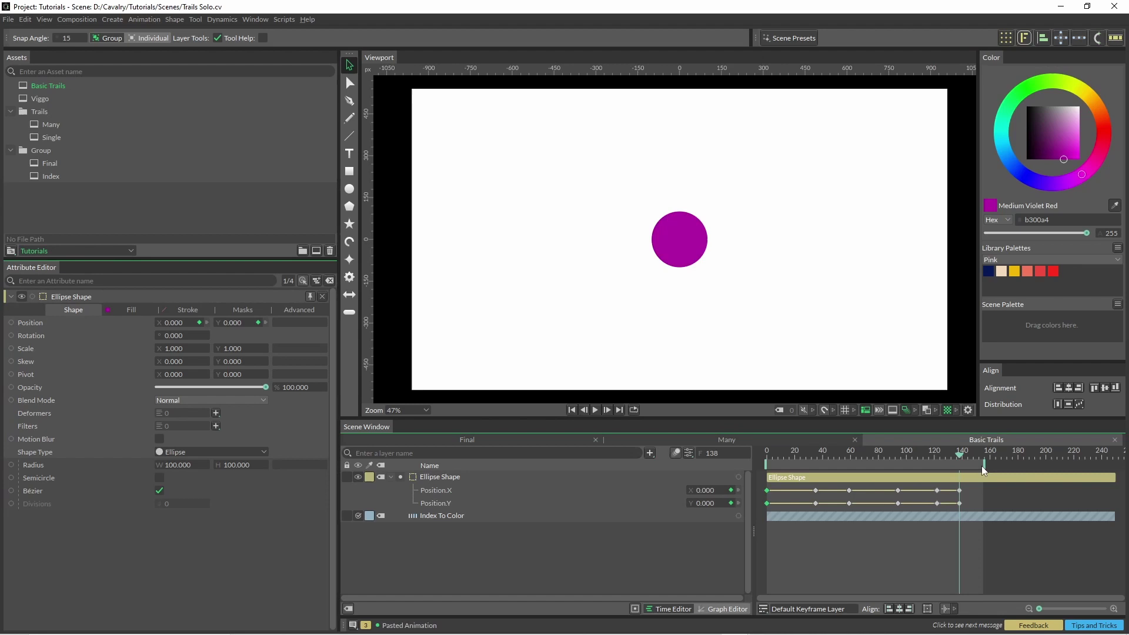
click(416, 477)
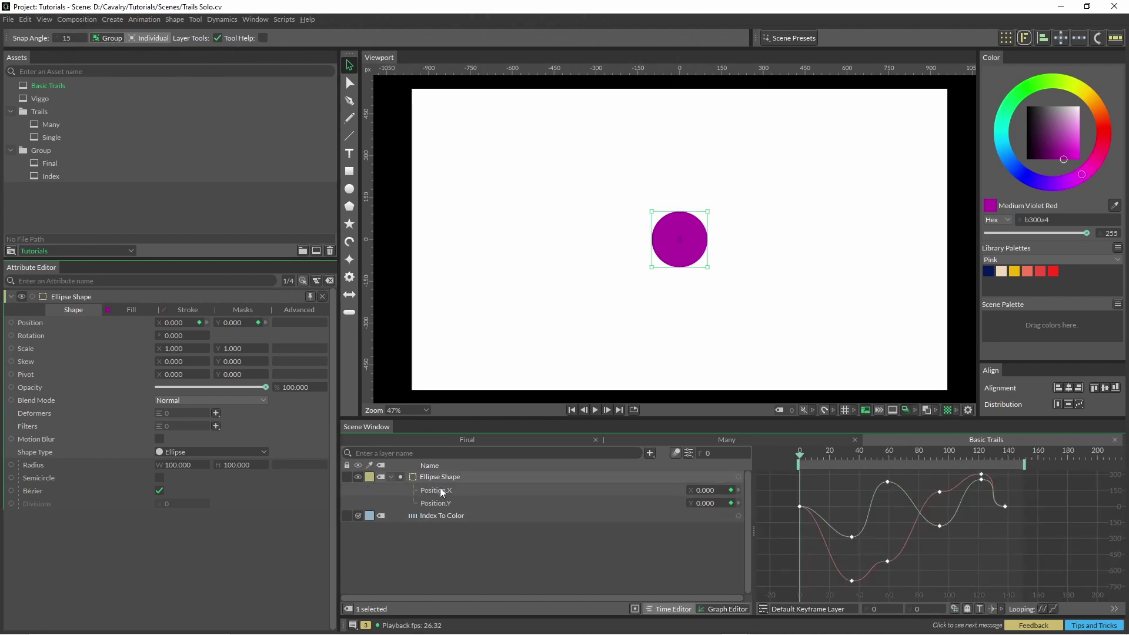
key(ctrl+g)
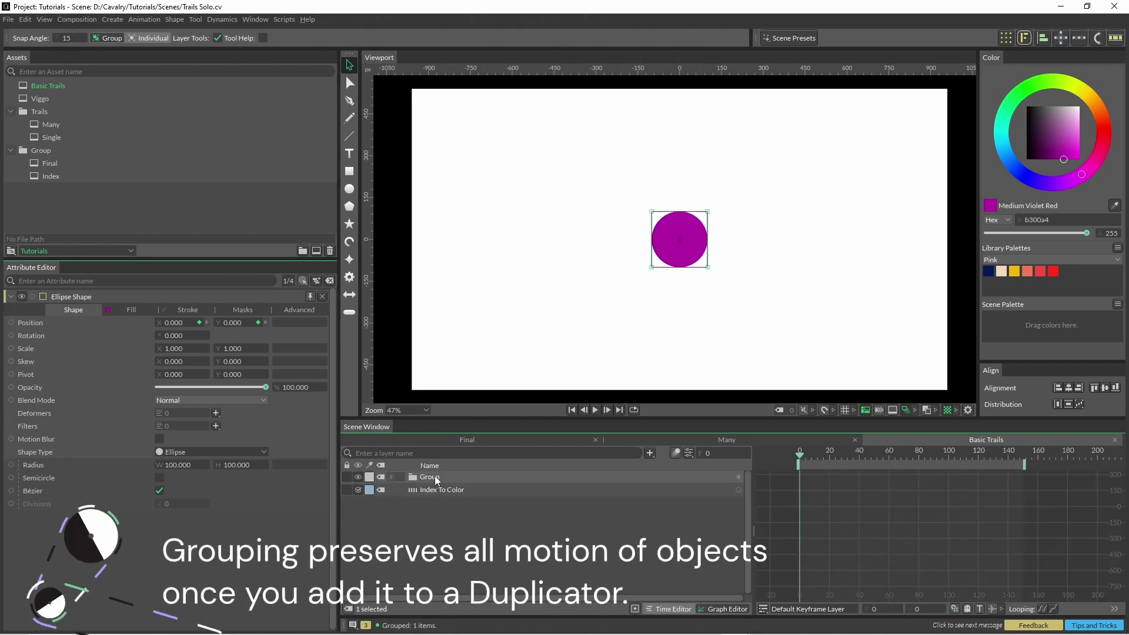
- Duplicate the group with Point distribution and Count 15, then play it back
click(1005, 38)
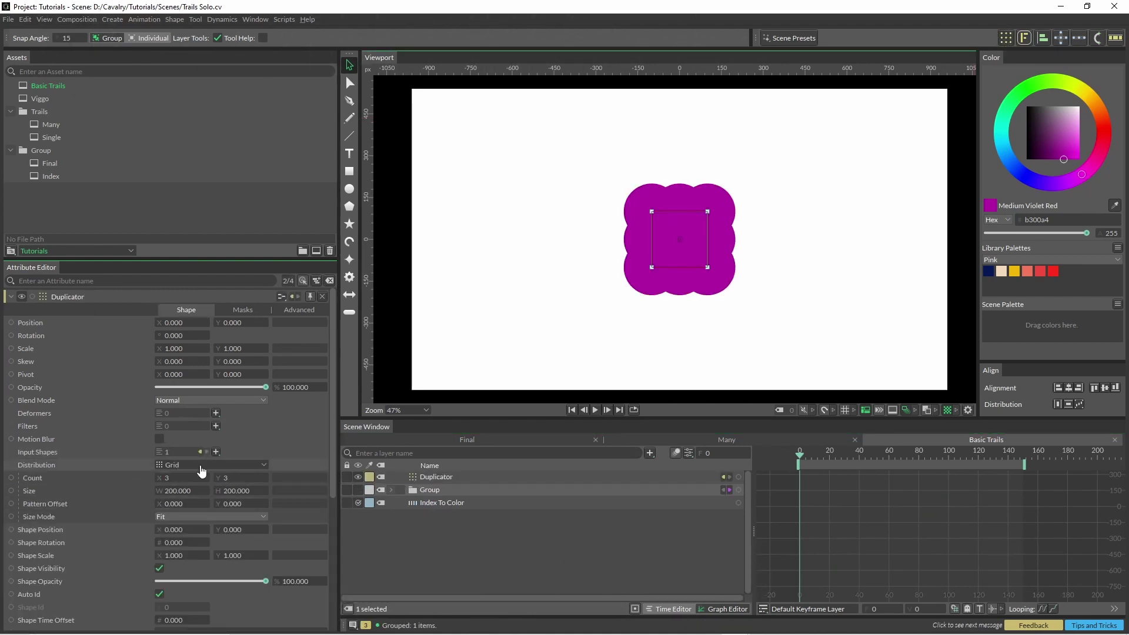
click(182, 464)
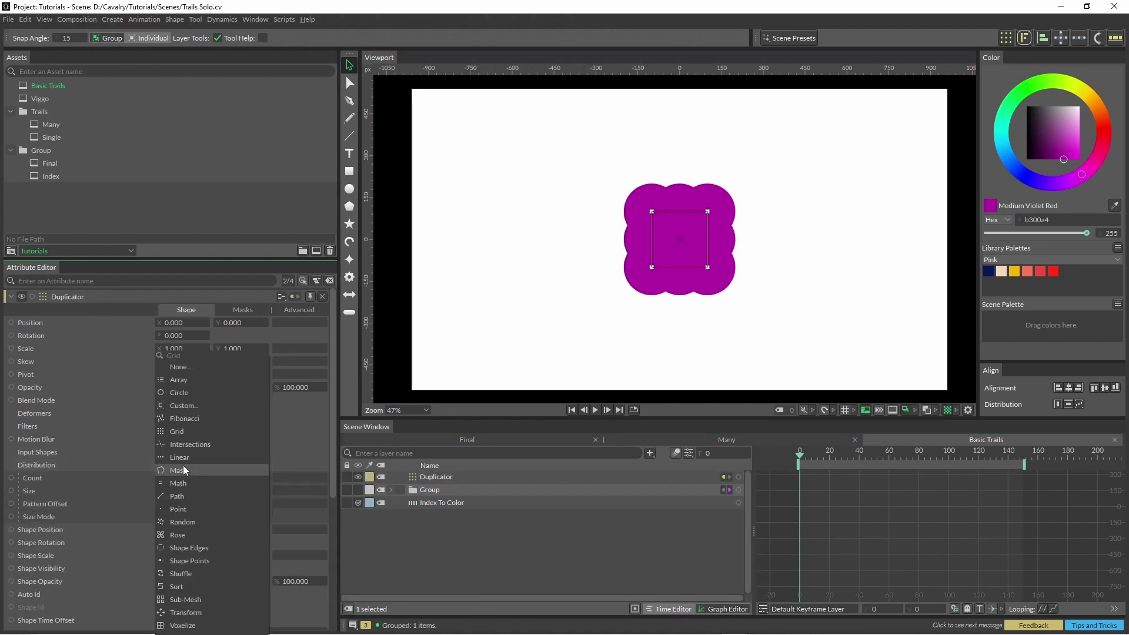
click(184, 511)
drag(167, 478, 178, 478)
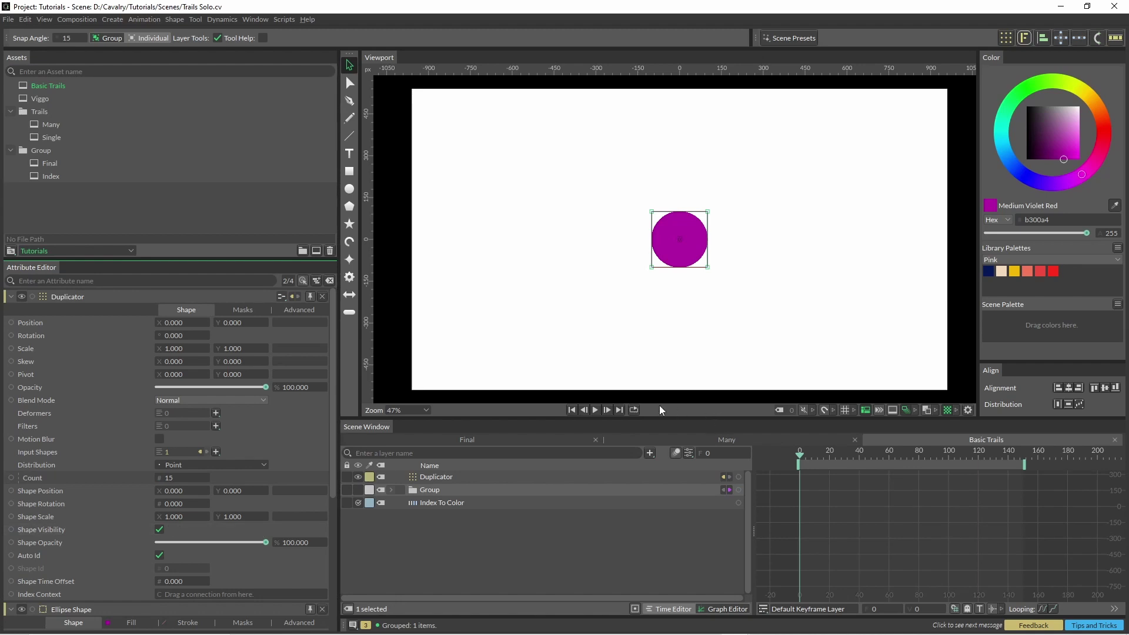
key(space)
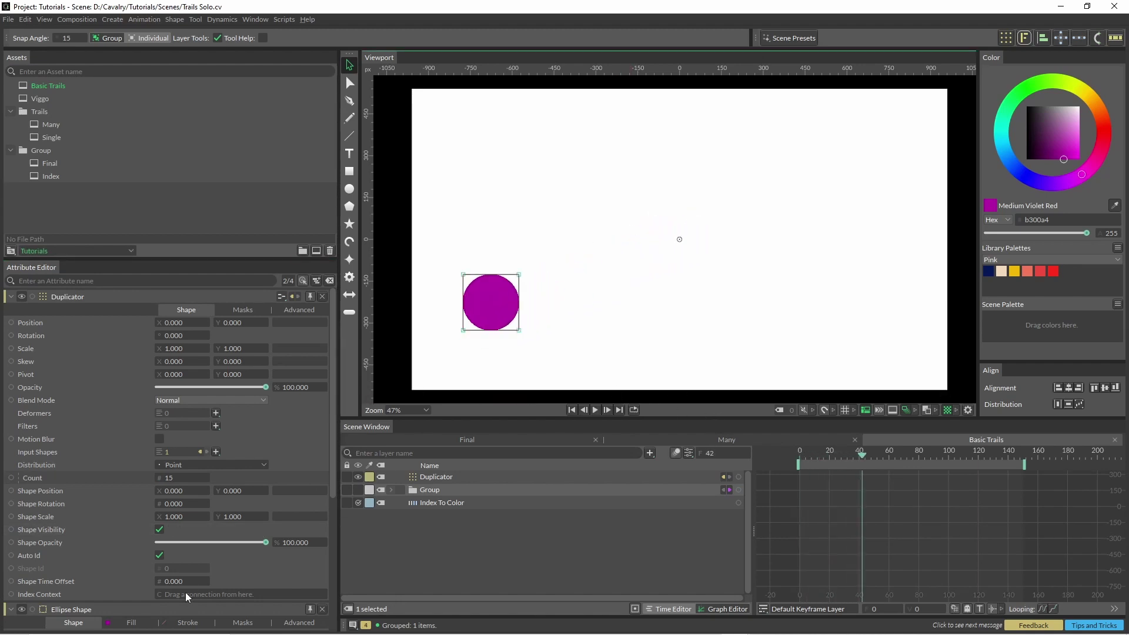
- Add a Stagger behaviour to Shape Time Offset and preview the trailing copies
right_click(94, 579)
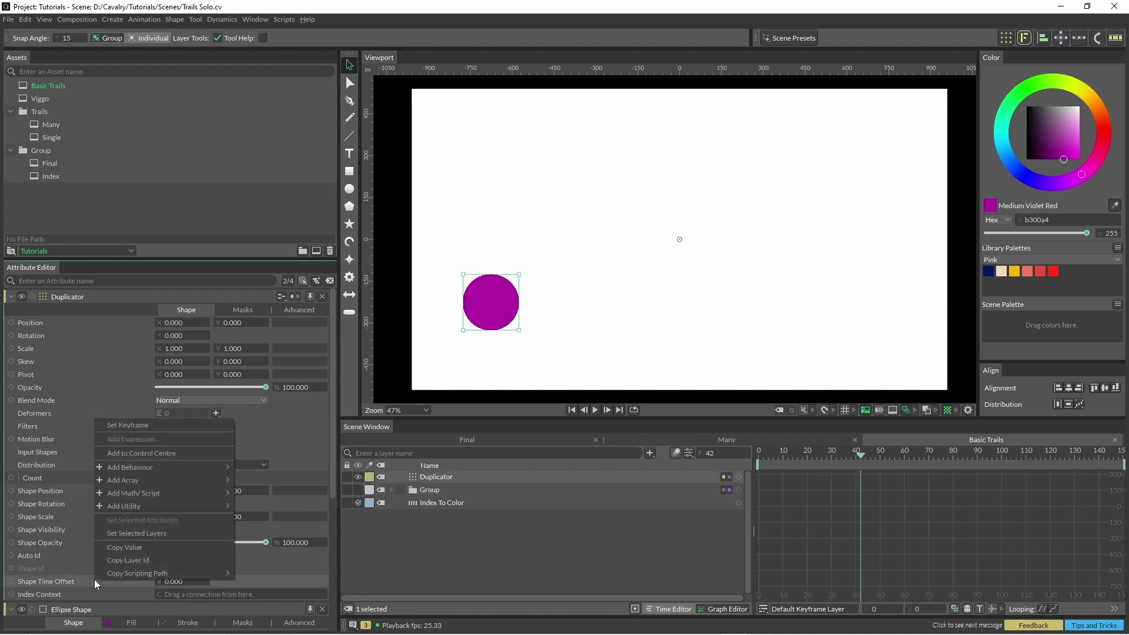
mouse_move(153, 465)
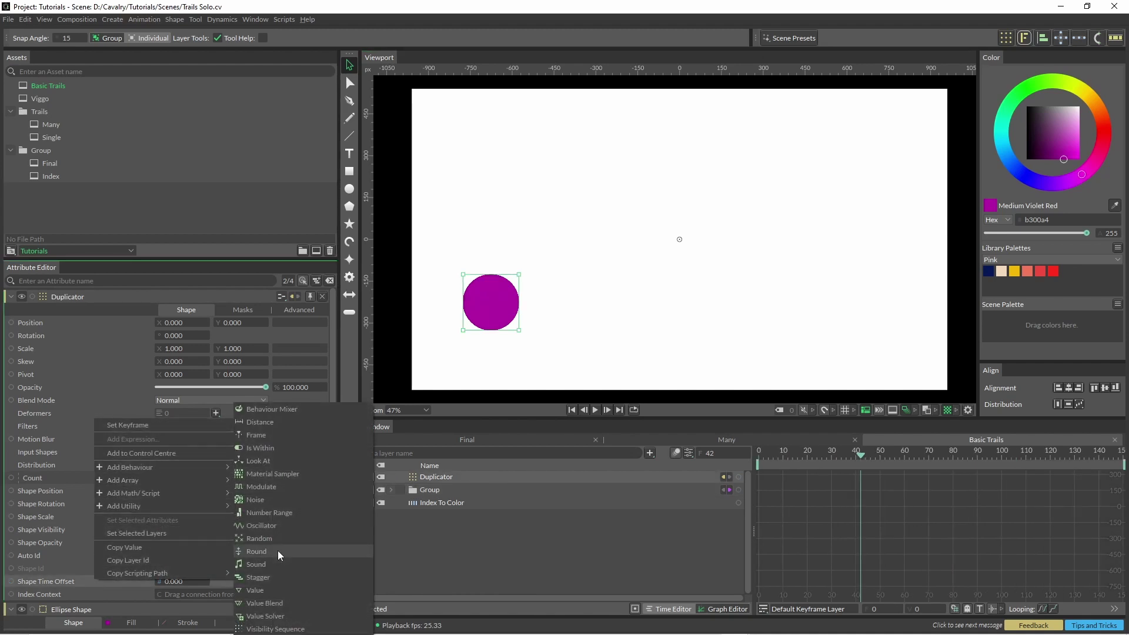
click(276, 577)
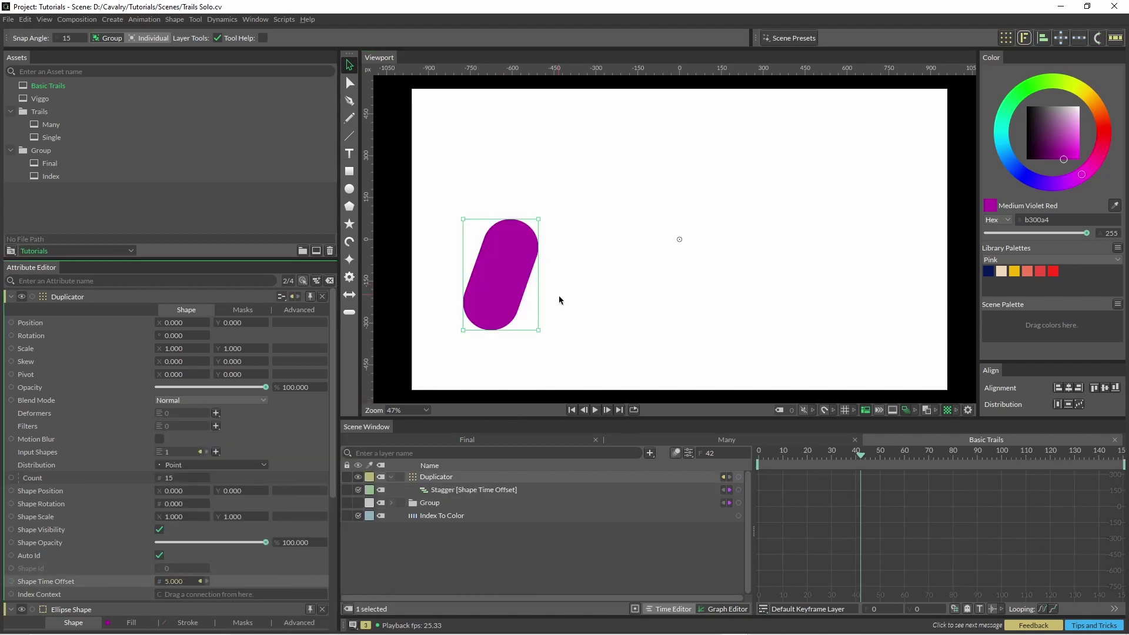
key(space)
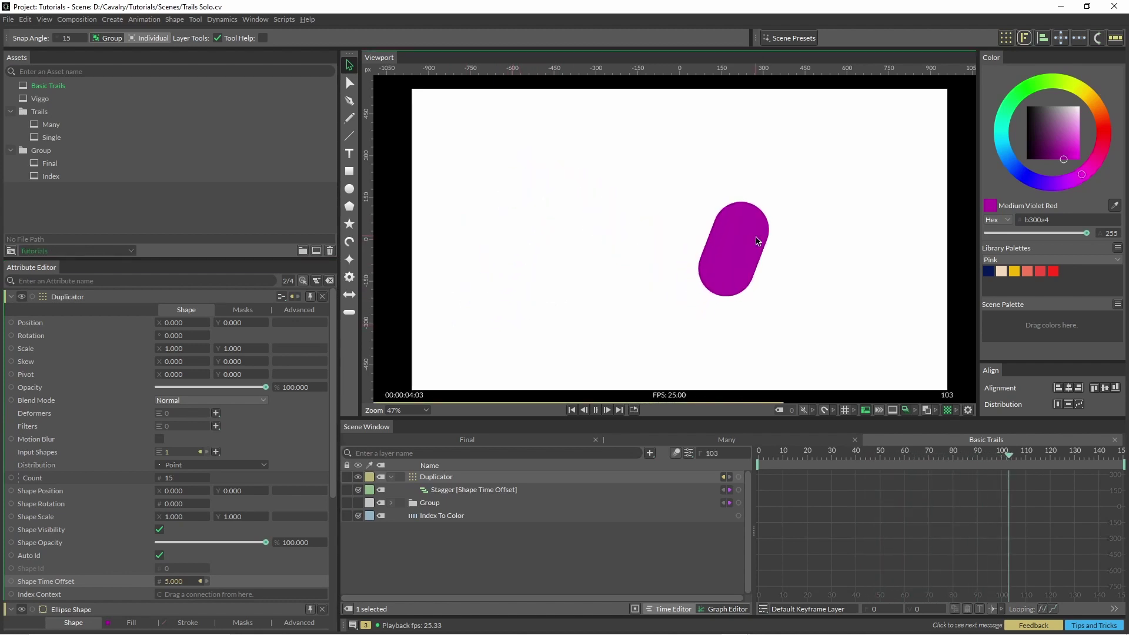
key(space)
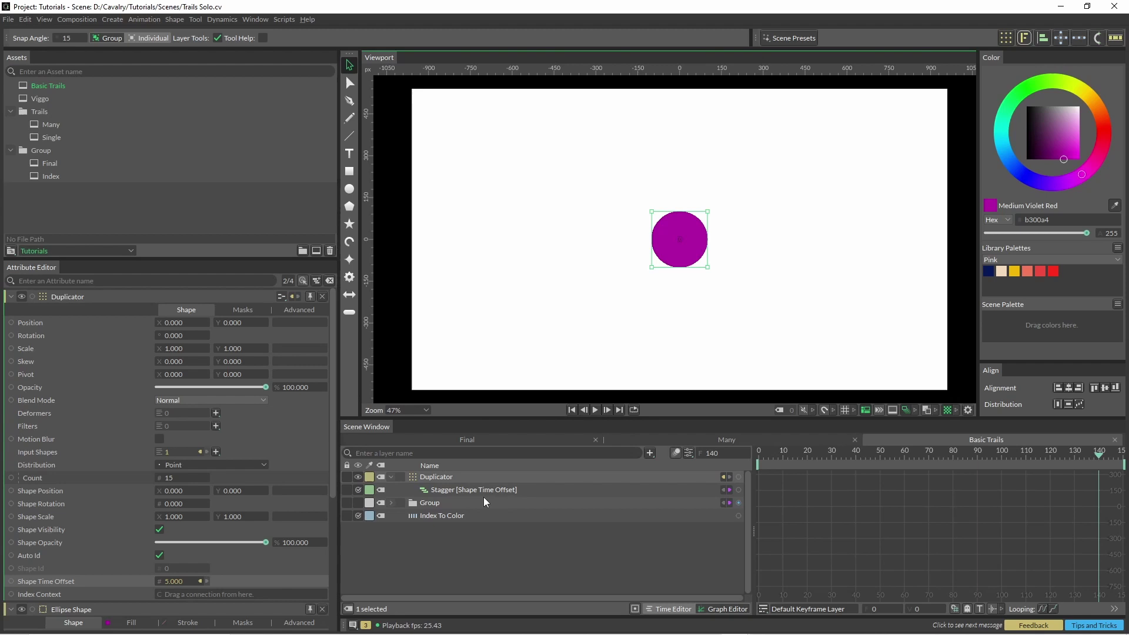
- Connect Index To Color to the ellipse's Fill.Color and adjust the gradient's end stop
click(391, 502)
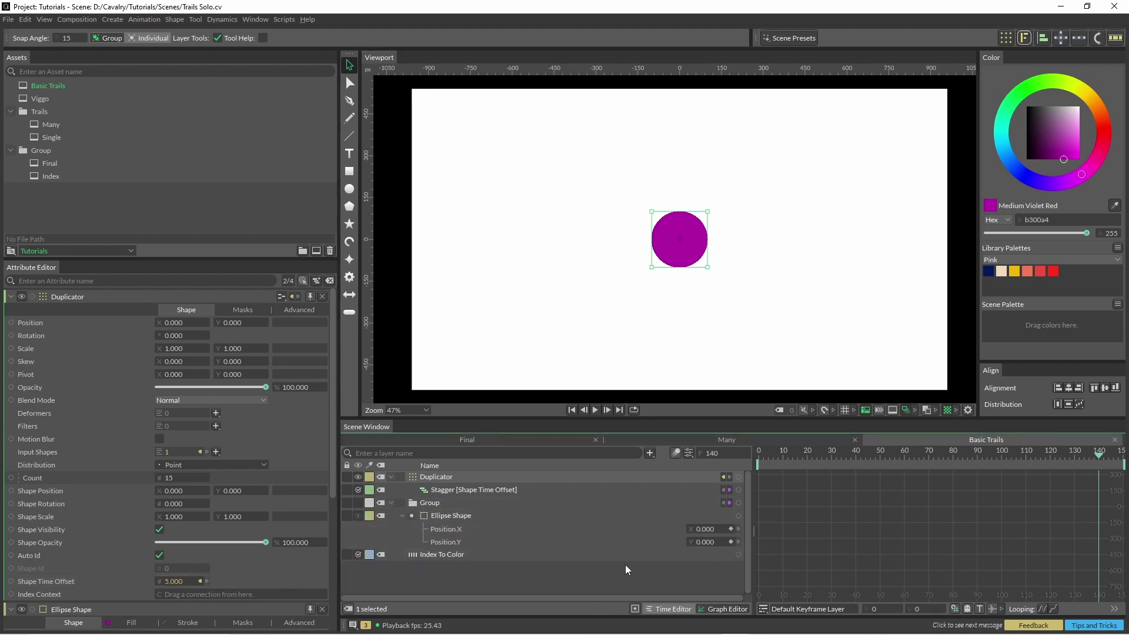
drag(737, 554, 459, 516)
click(506, 520)
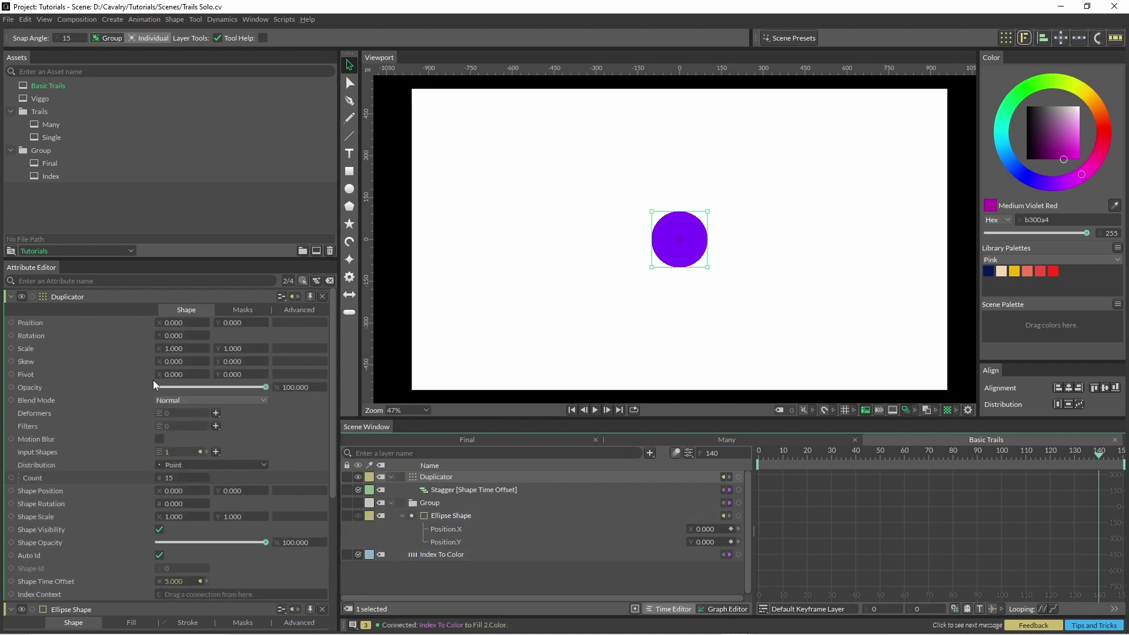
click(435, 554)
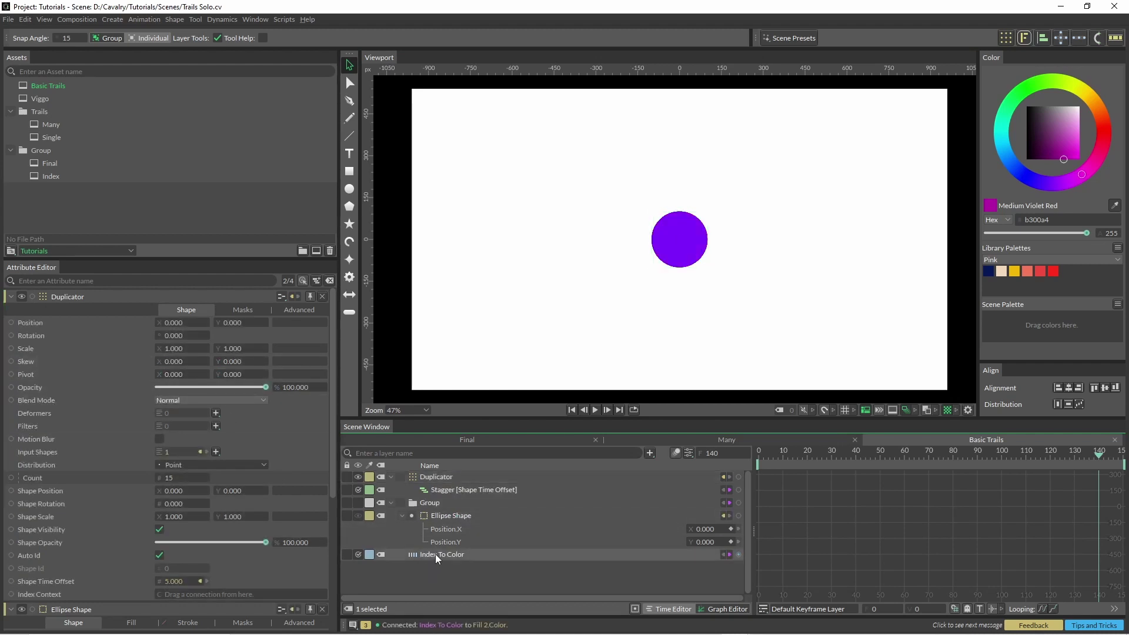
click(595, 409)
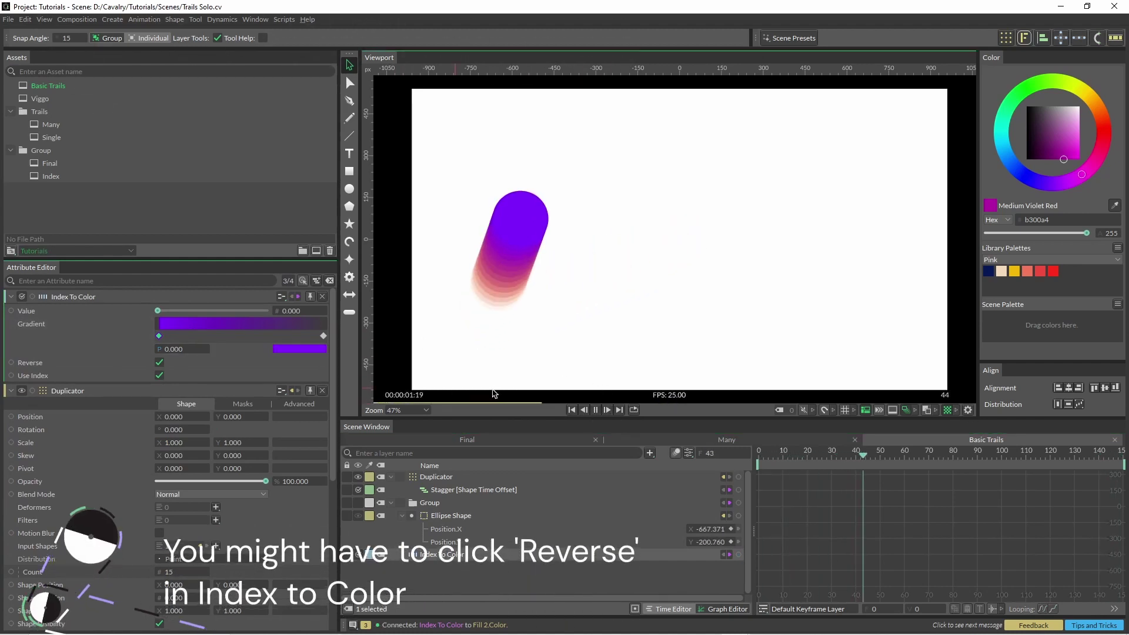
click(322, 335)
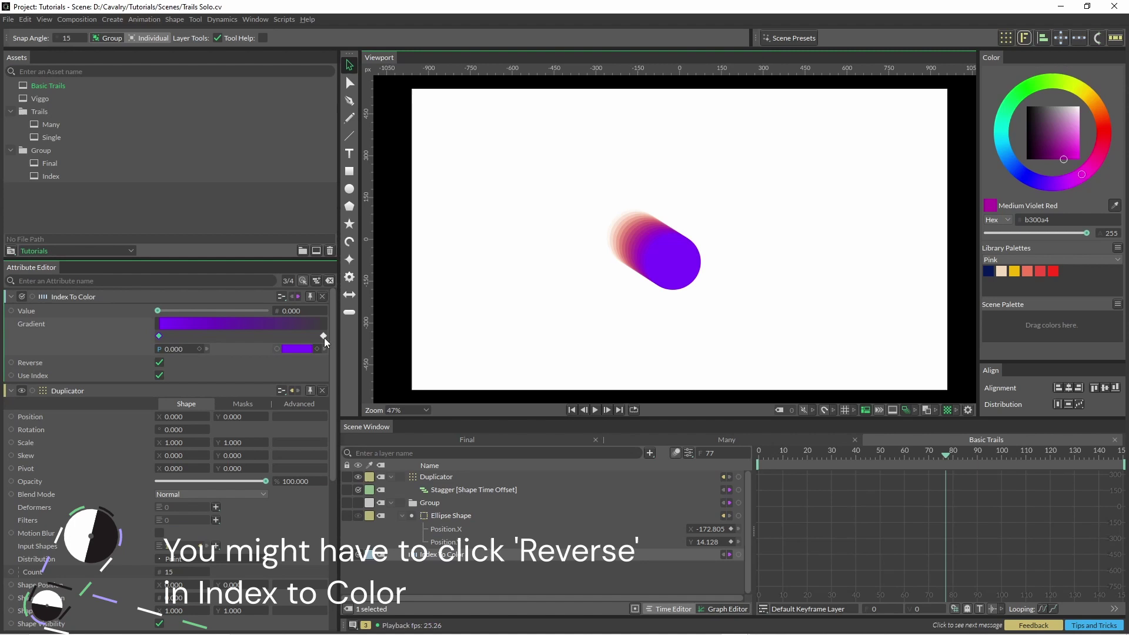
click(606, 412)
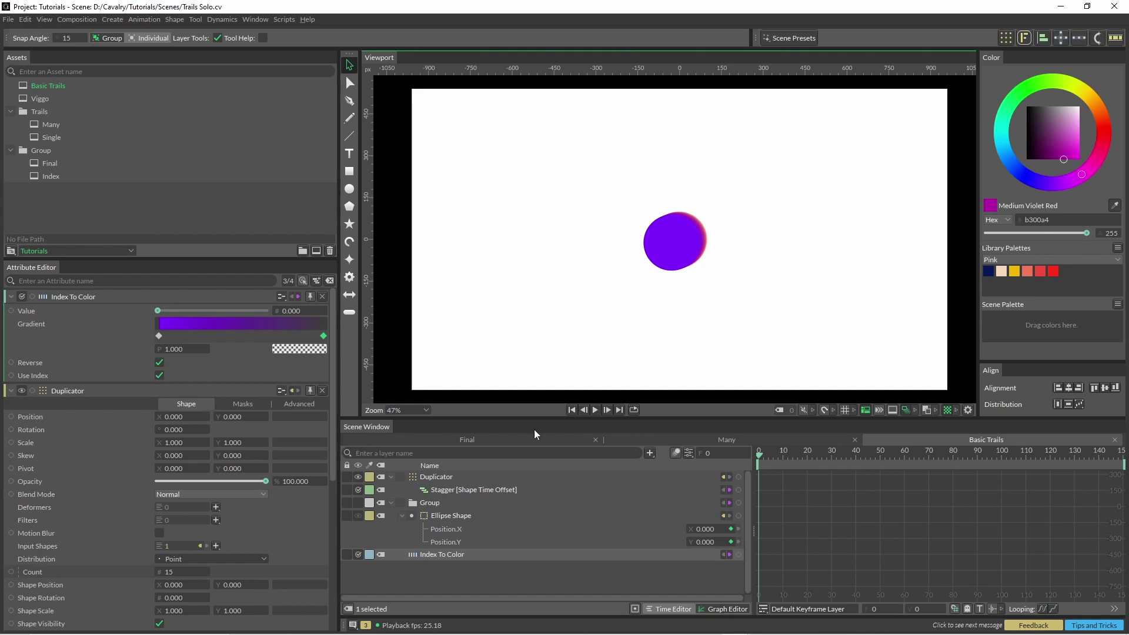
- Add a Stagger behaviour to the ellipse's Radius
click(442, 515)
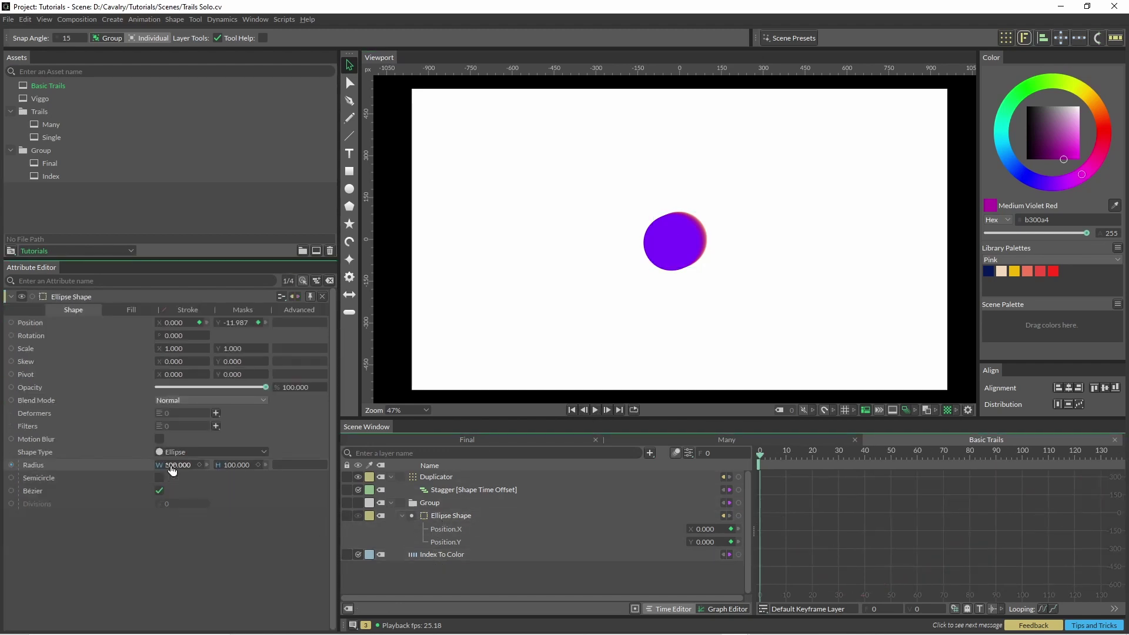
click(449, 517)
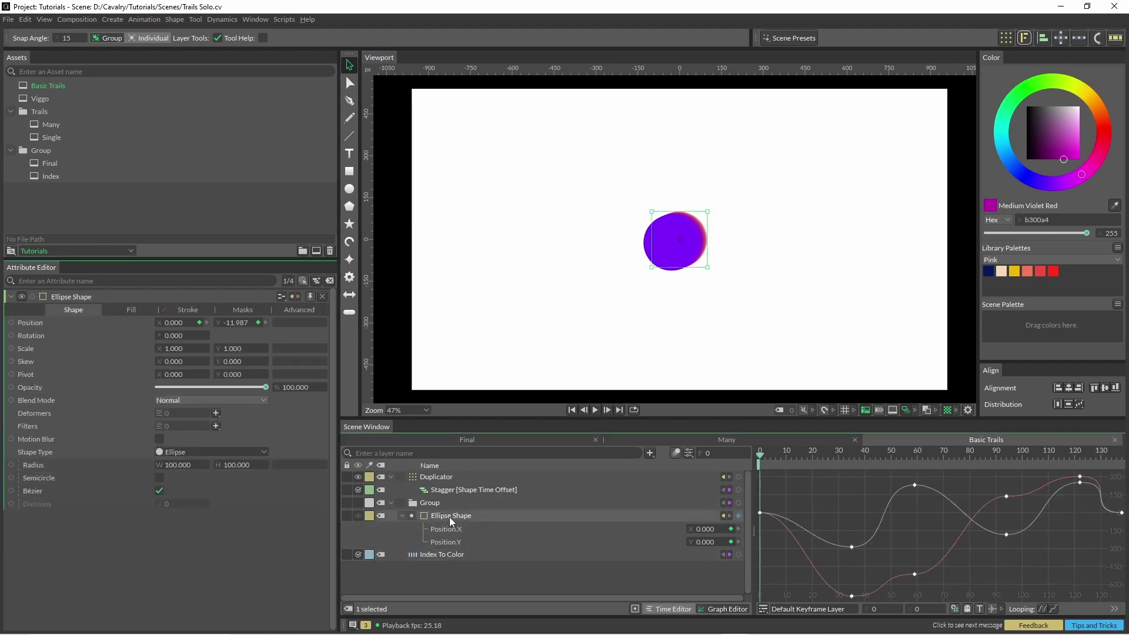
right_click(141, 463)
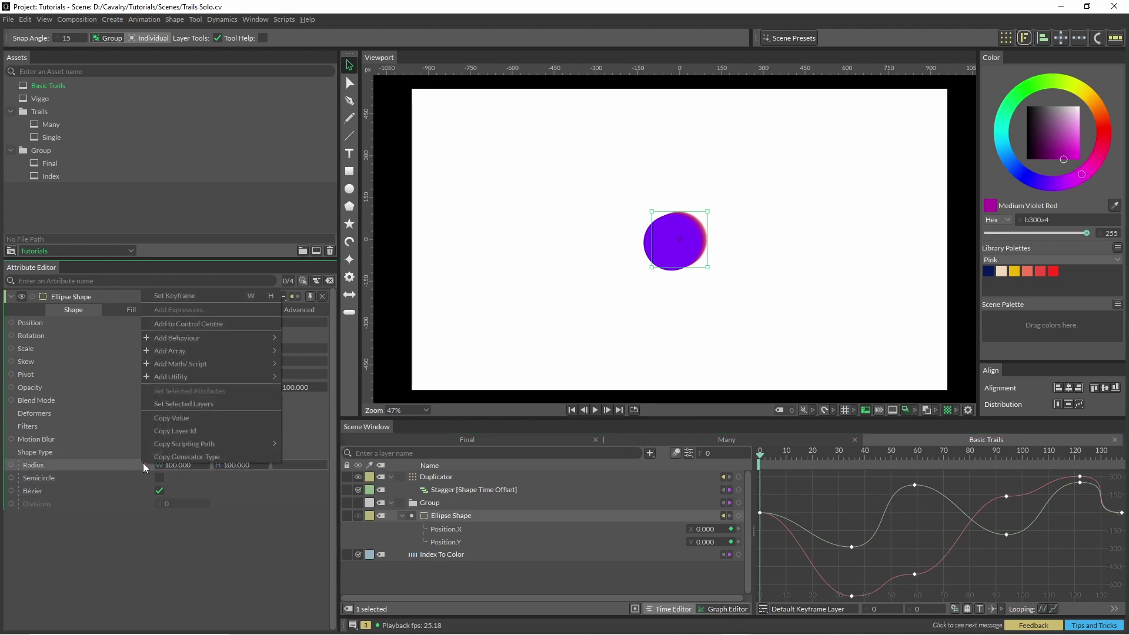
mouse_move(231, 338)
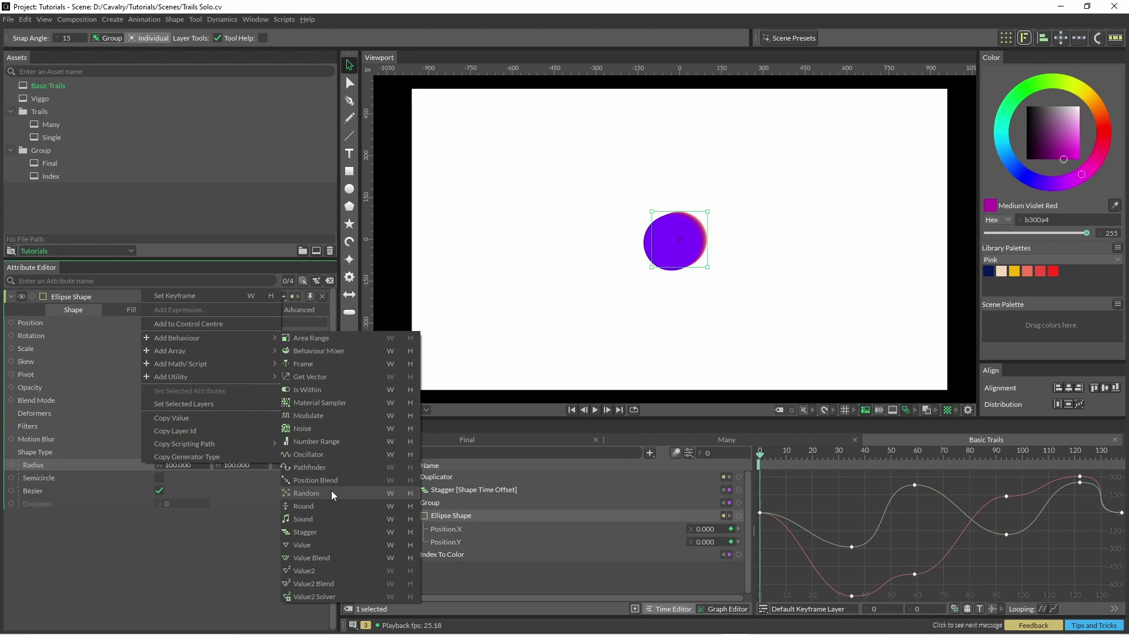
click(341, 533)
click(451, 557)
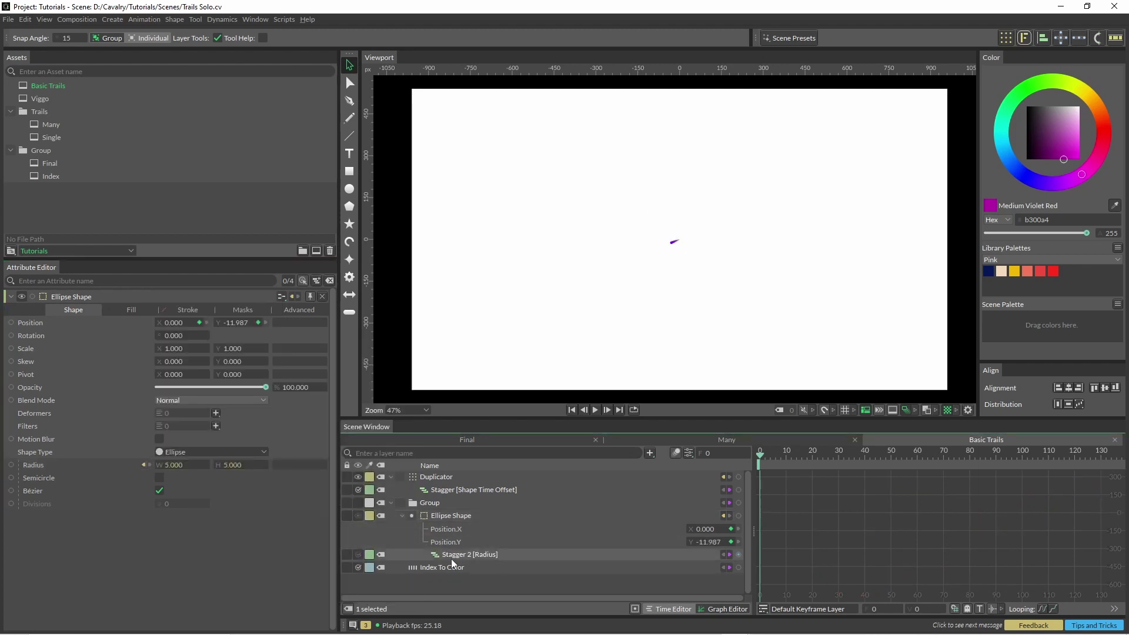
- Set Stagger 2 [Radius] Maximum to 100 and Minimum to 87, previewing the taper
click(180, 350)
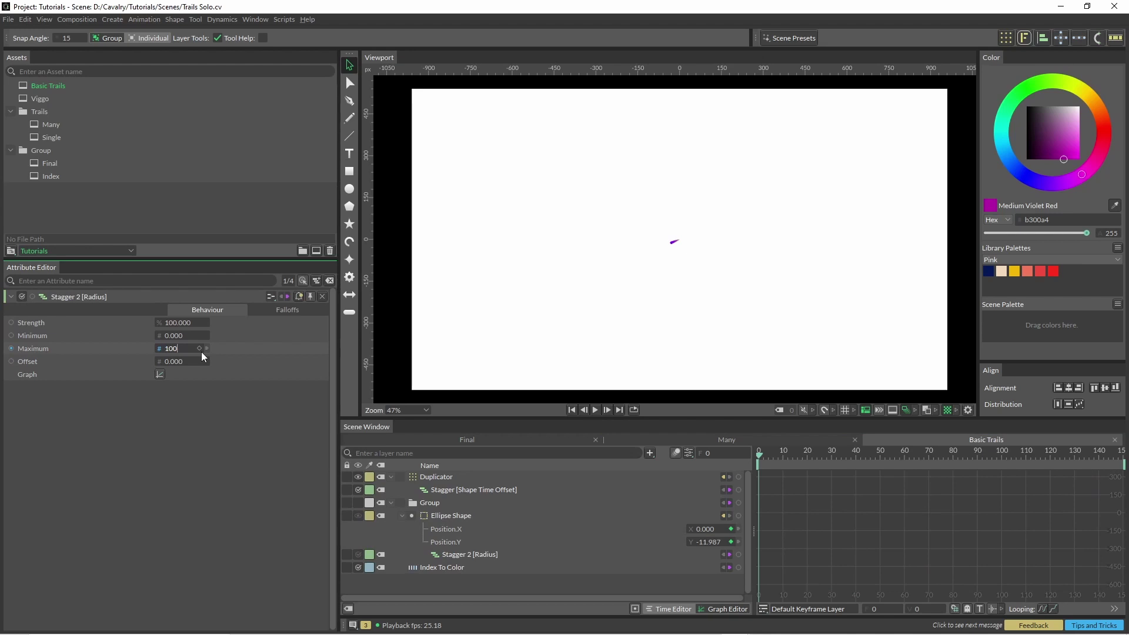
key(Return)
click(179, 335)
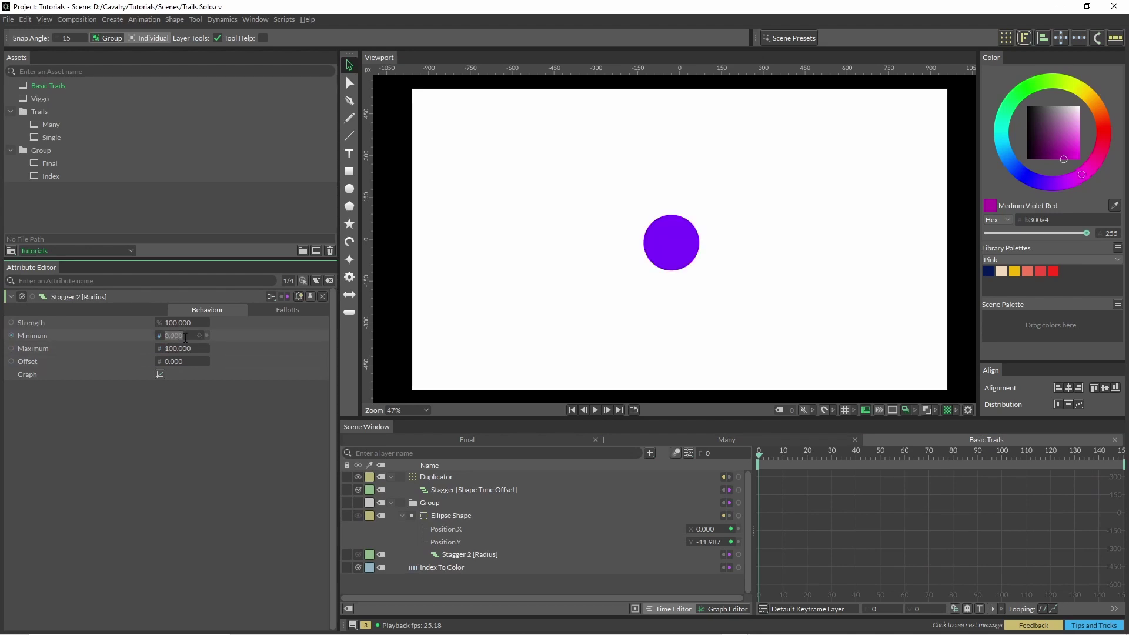
text(98.00)
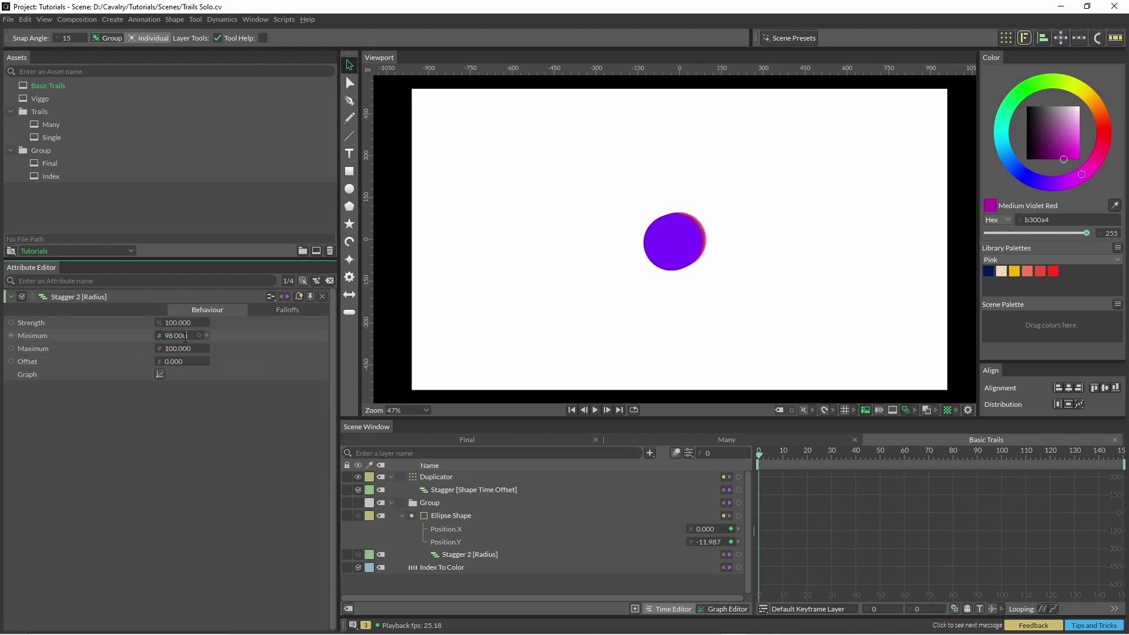
click(595, 411)
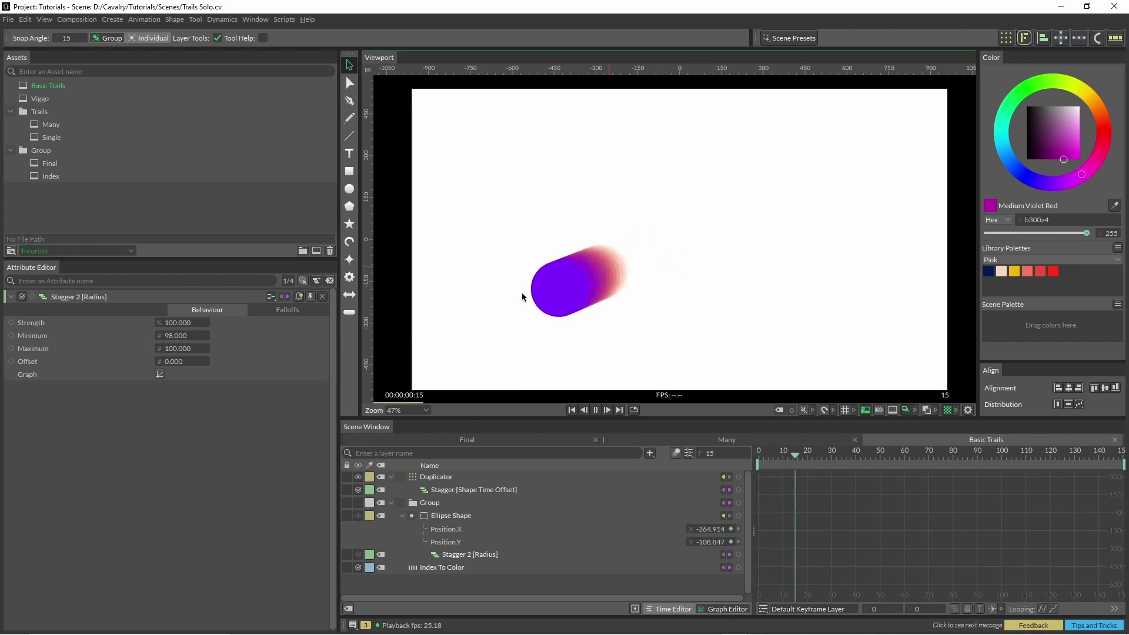
key(space)
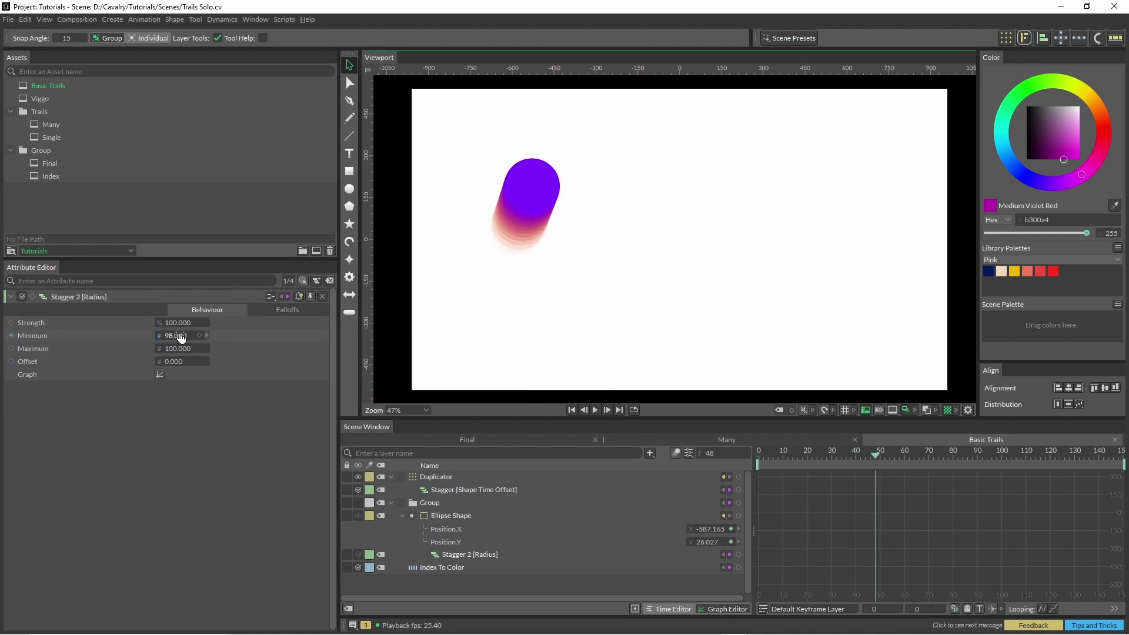
mouse_move(179, 336)
mouse_down()
mouse_move(211, 336)
mouse_move(173, 336)
mouse_up()
- Collapse the layers and wrap the Duplicator in a new Duplicator 2
click(389, 503)
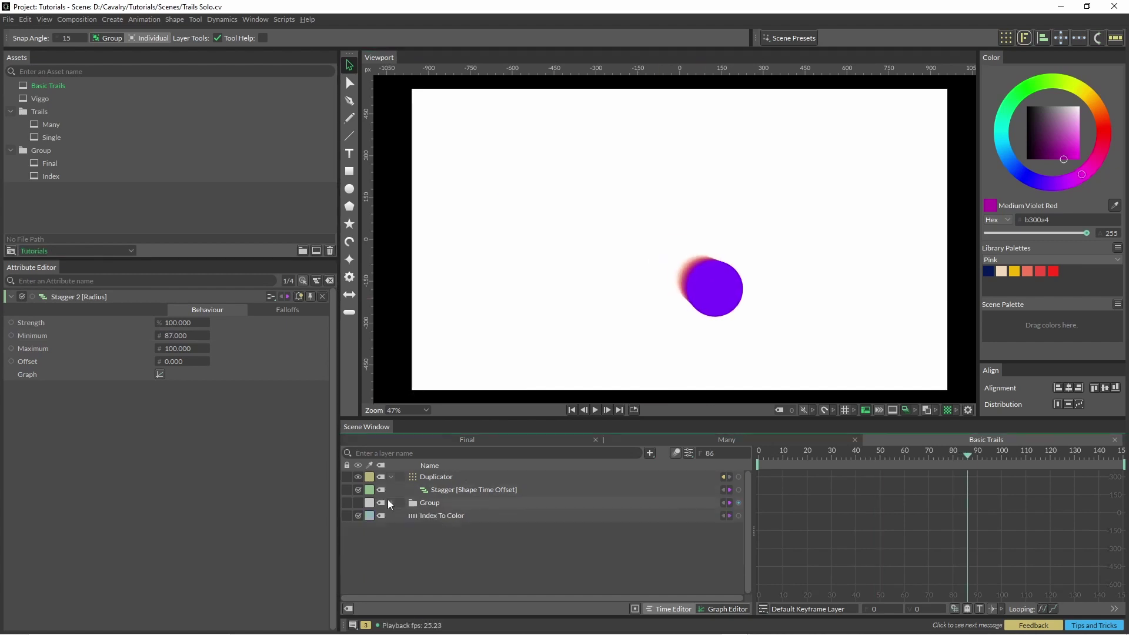
click(391, 477)
click(418, 475)
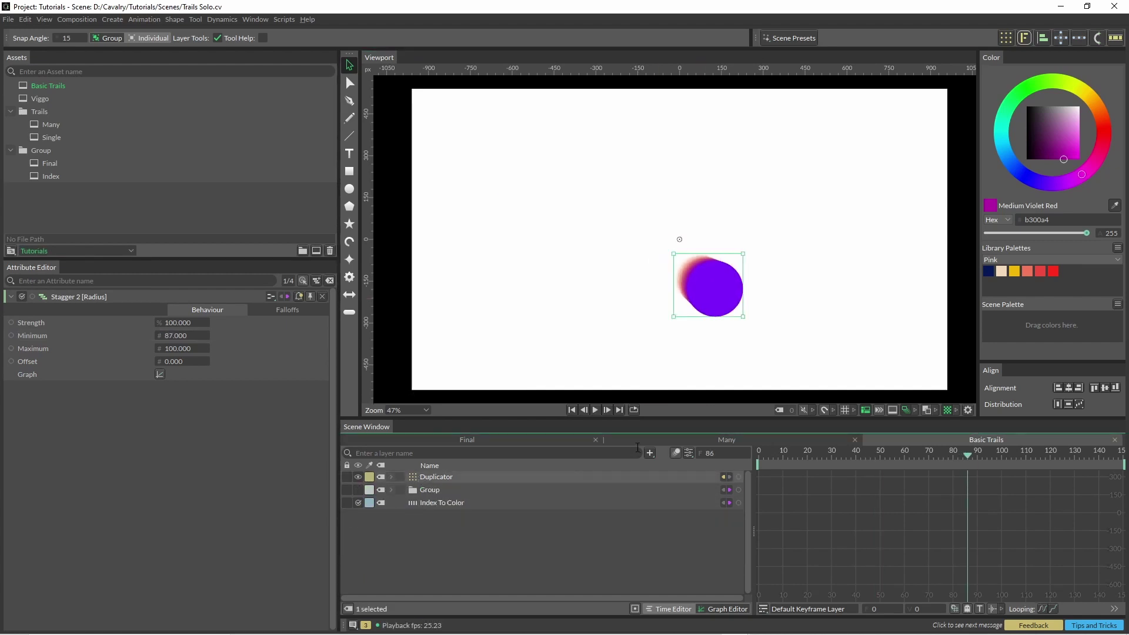
click(1005, 38)
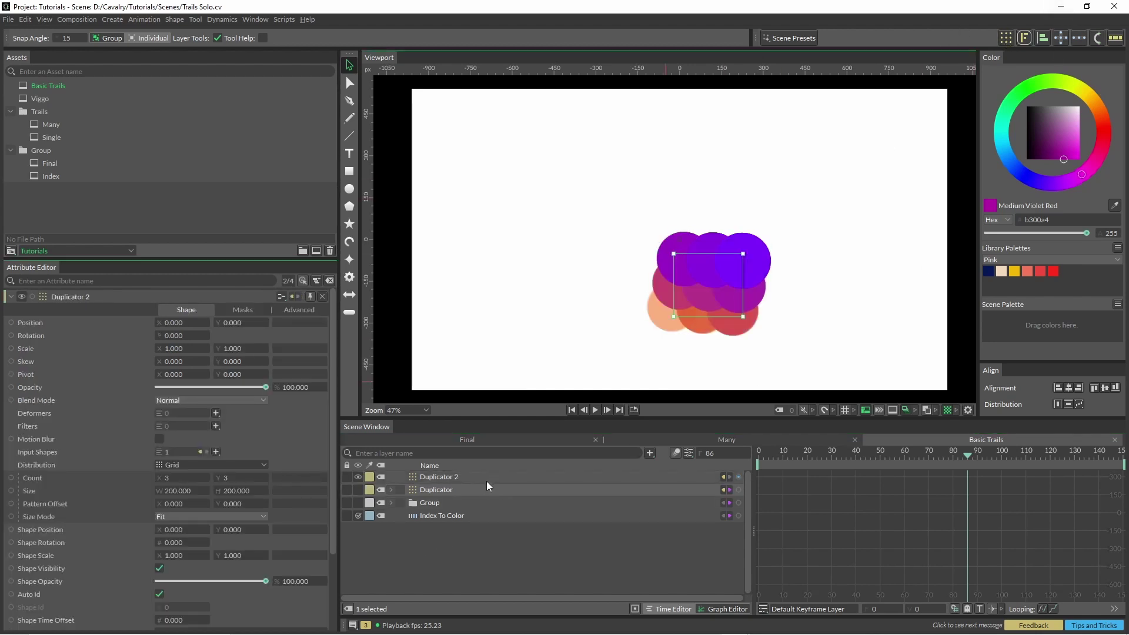
click(415, 477)
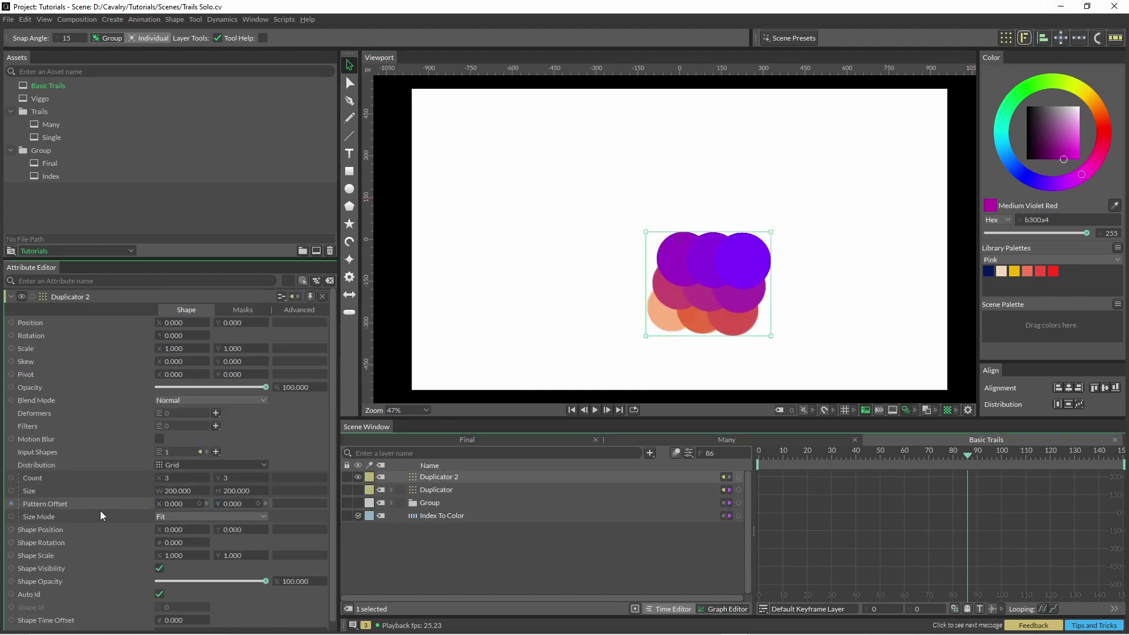
- Set Duplicator 2 to Random distribution with Count 6
click(196, 466)
click(202, 522)
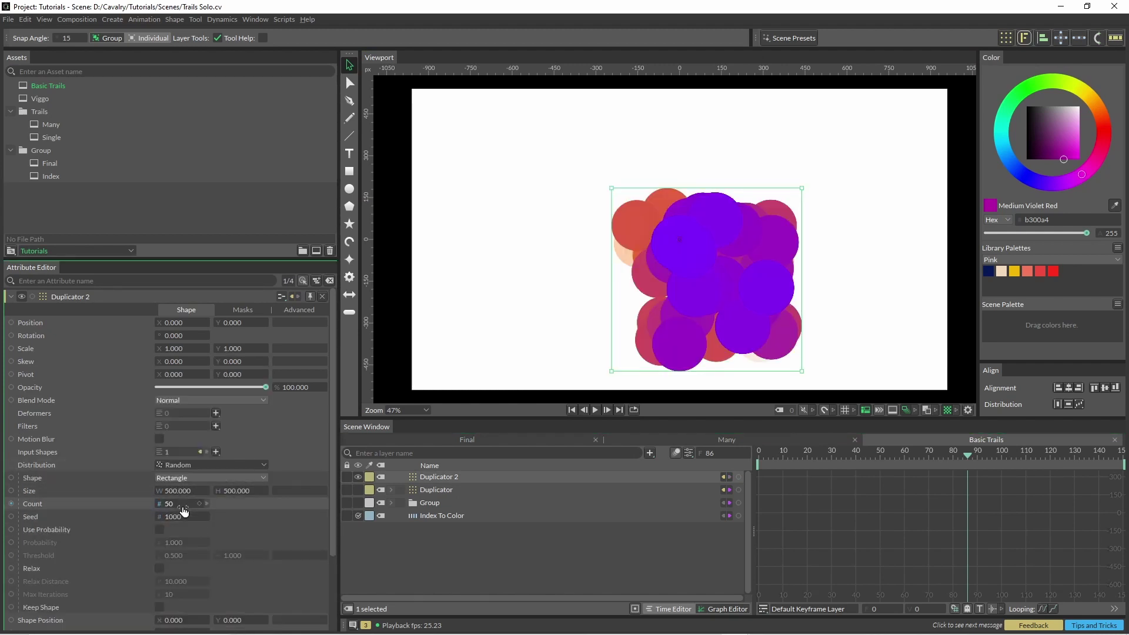
drag(184, 510, 167, 510)
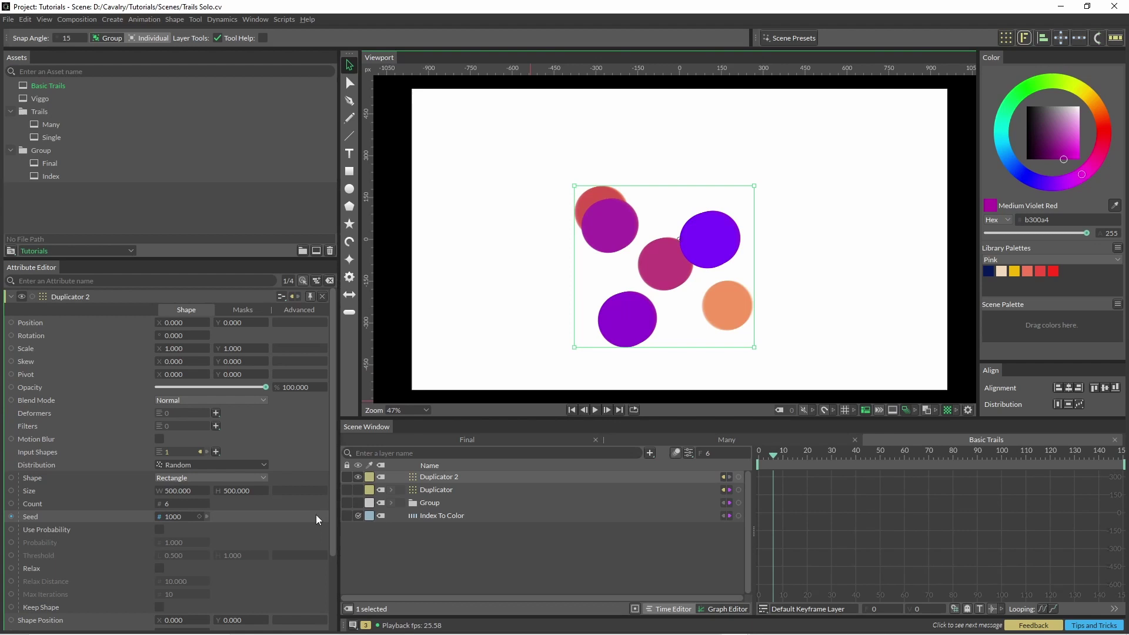
scroll(316, 515, down, 2)
scroll(315, 514, up, 1)
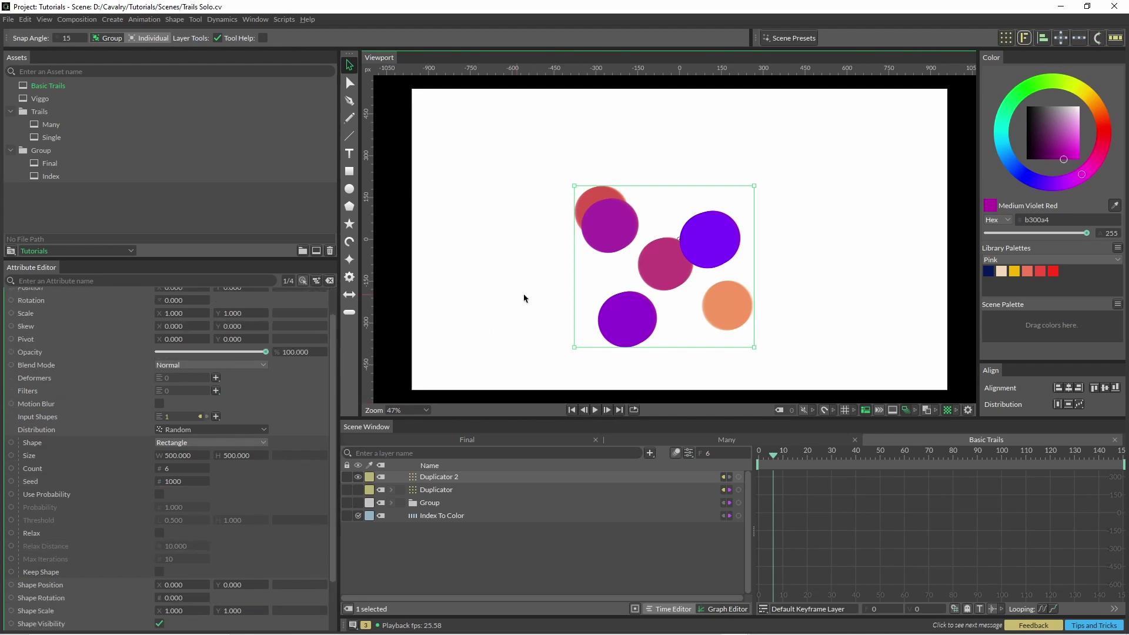
click(414, 489)
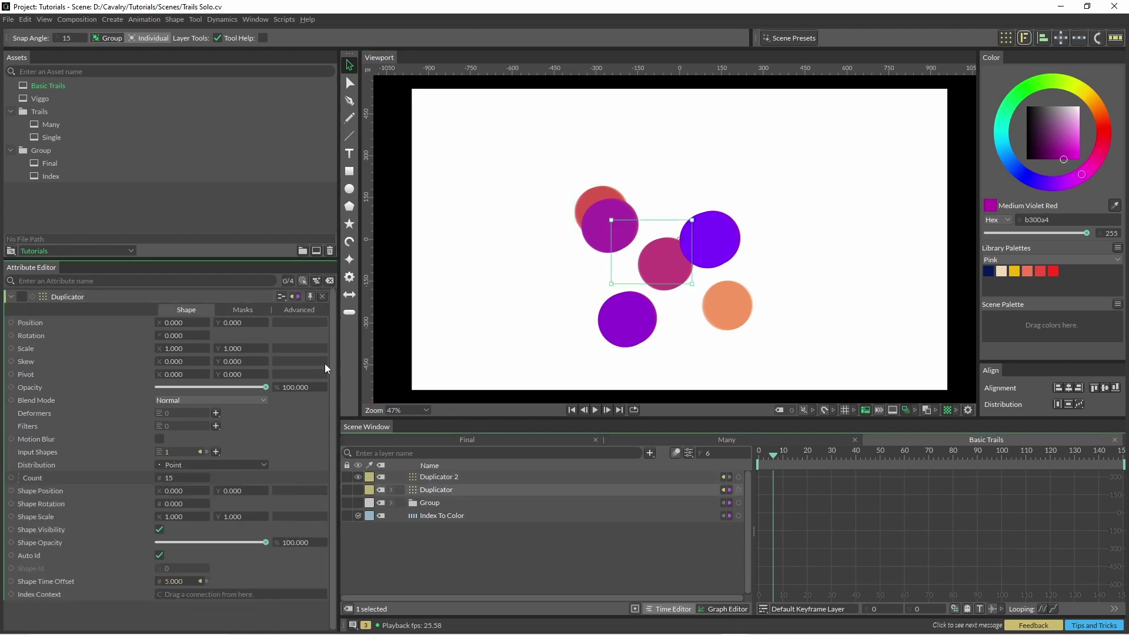
- Turn on Use Incoming Index for the inner Duplicator and play the scattered trails
right_click(256, 297)
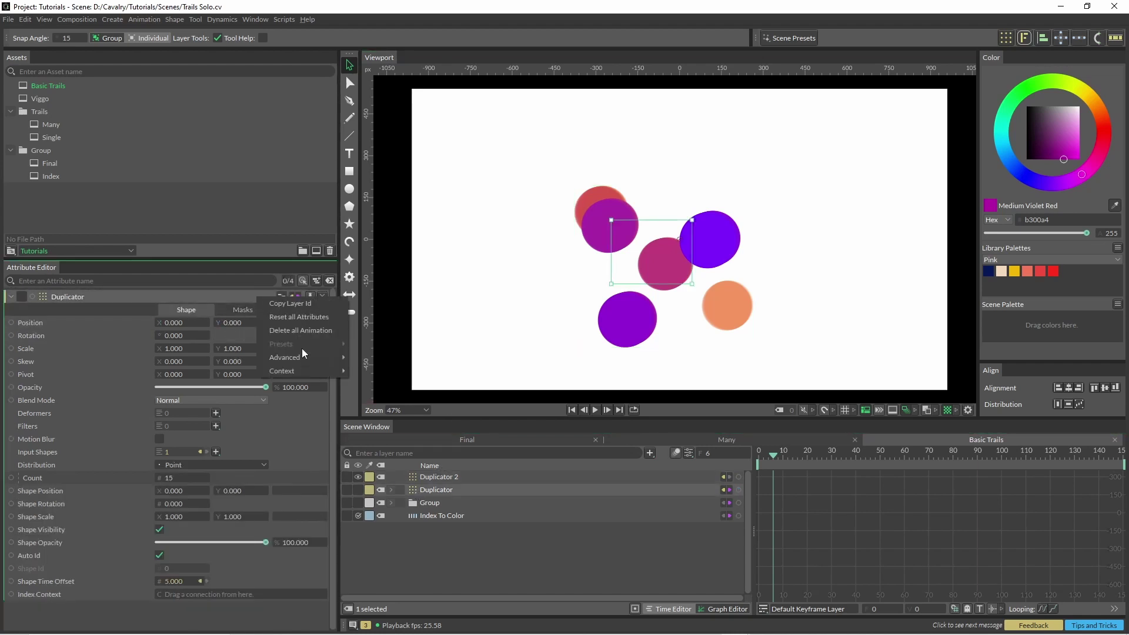
mouse_move(305, 358)
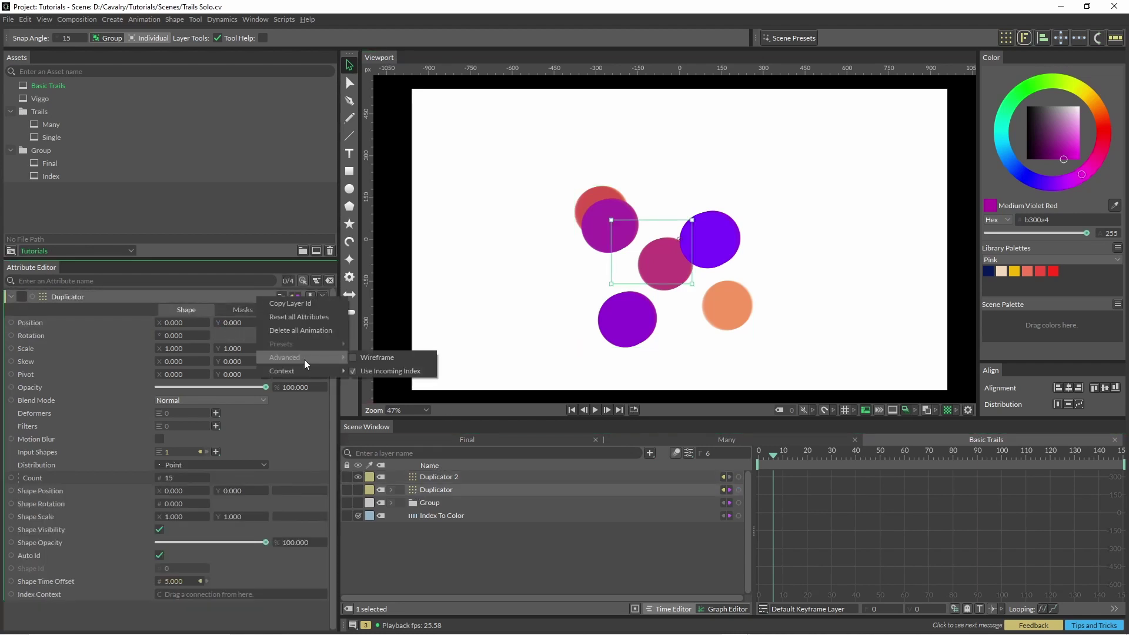
click(377, 371)
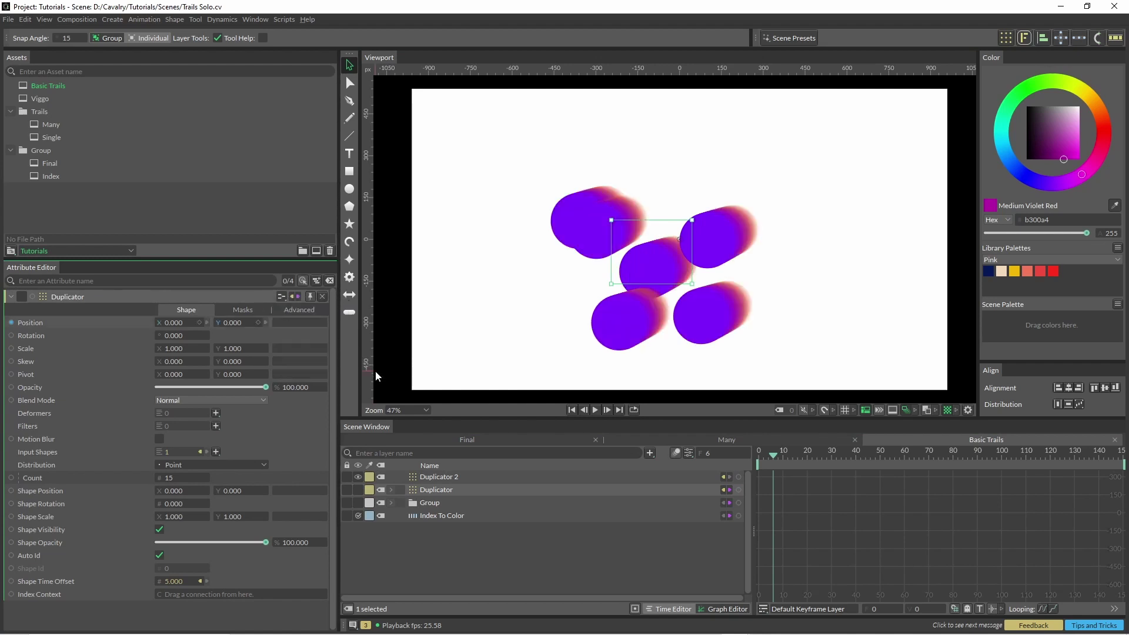
click(595, 410)
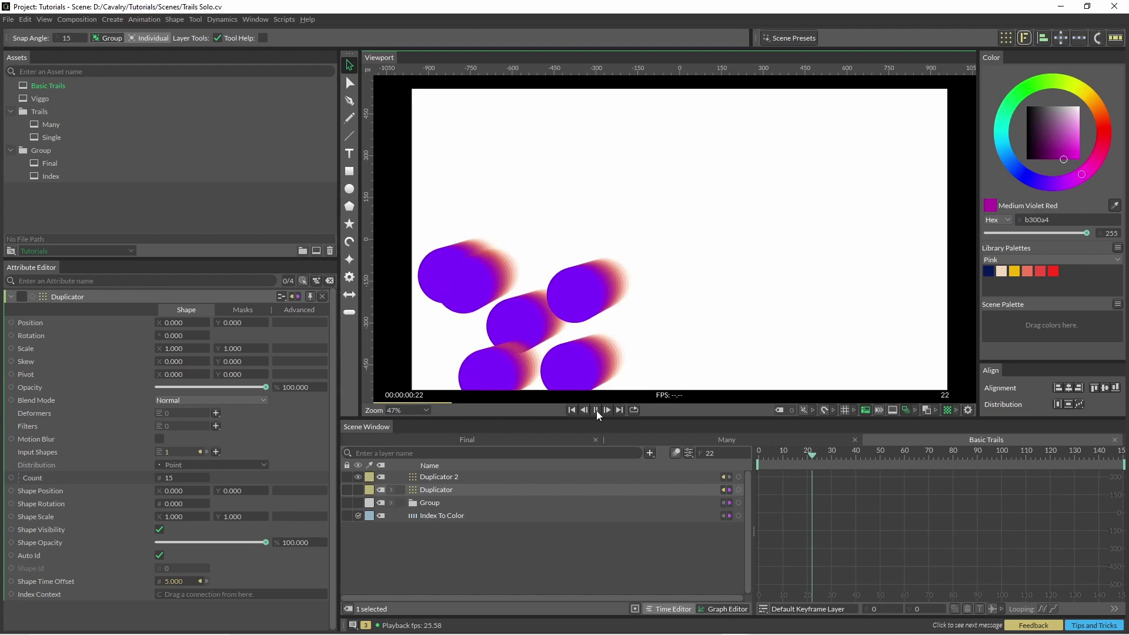
click(414, 477)
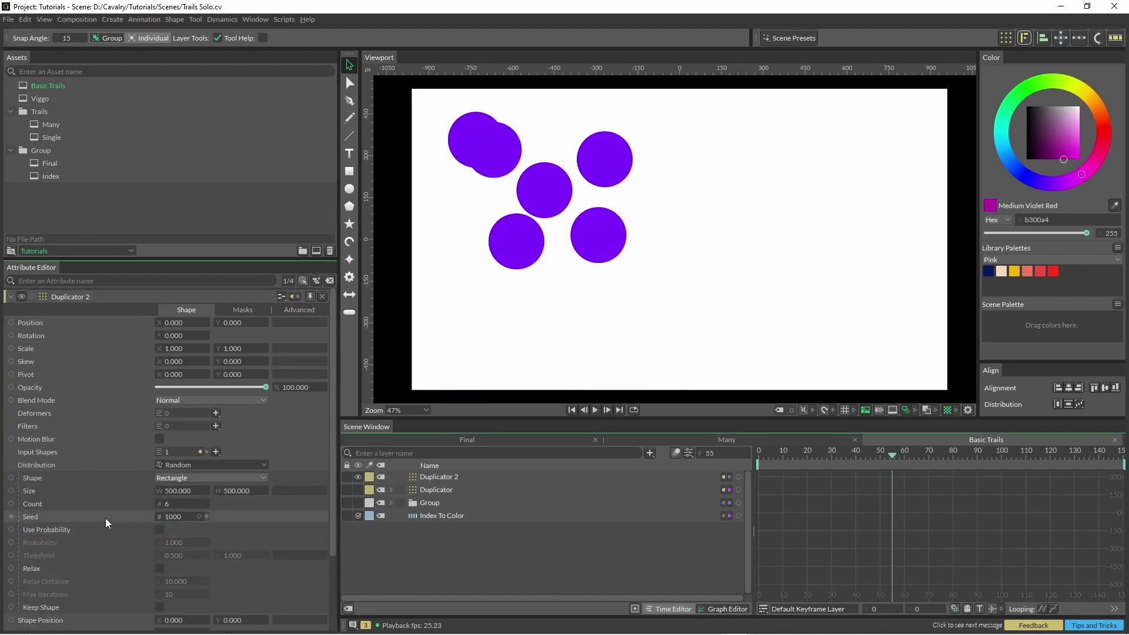
- Give Duplicator 2 a Random Shape Rotation and a Stagger on Shape Time Offset, then replay
scroll(125, 538, down, 3)
right_click(91, 535)
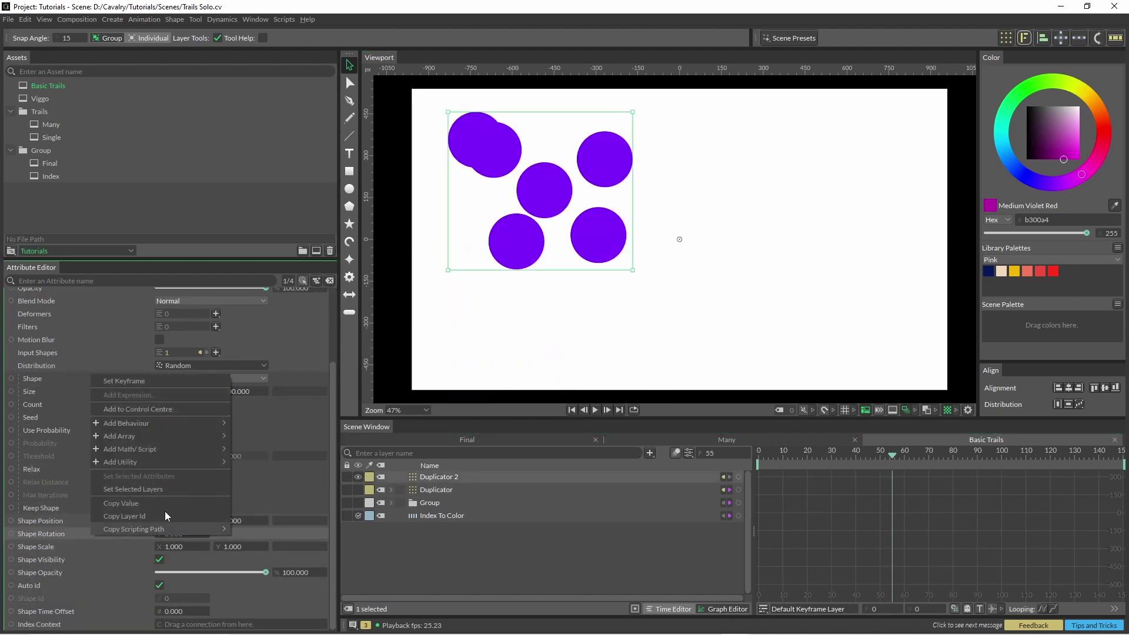
mouse_move(181, 421)
click(255, 538)
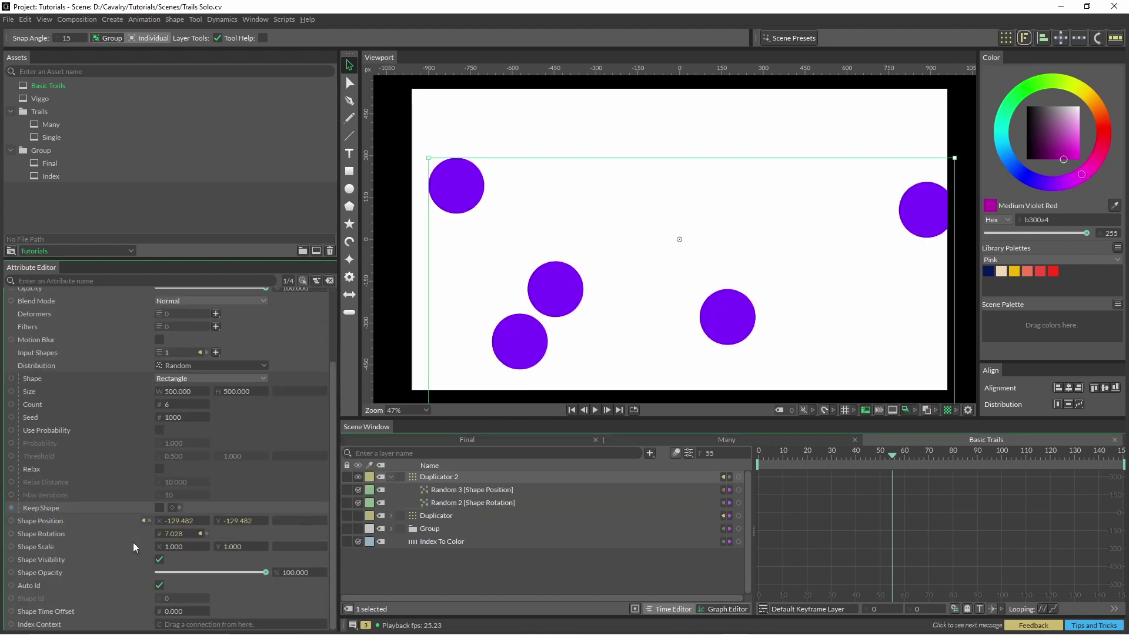
right_click(82, 611)
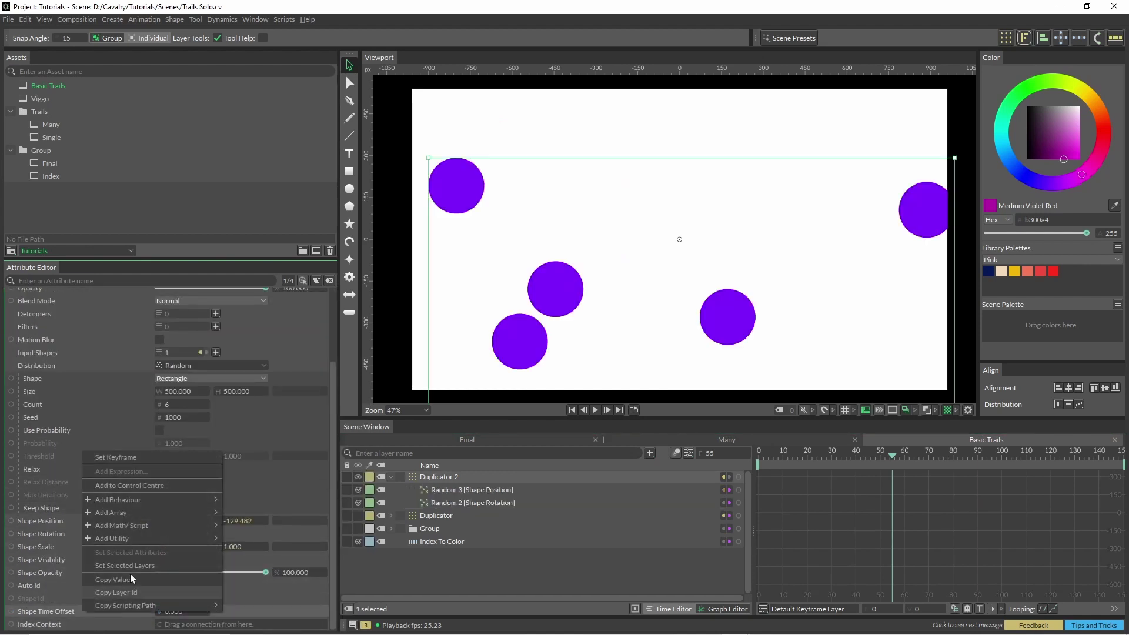
mouse_move(142, 500)
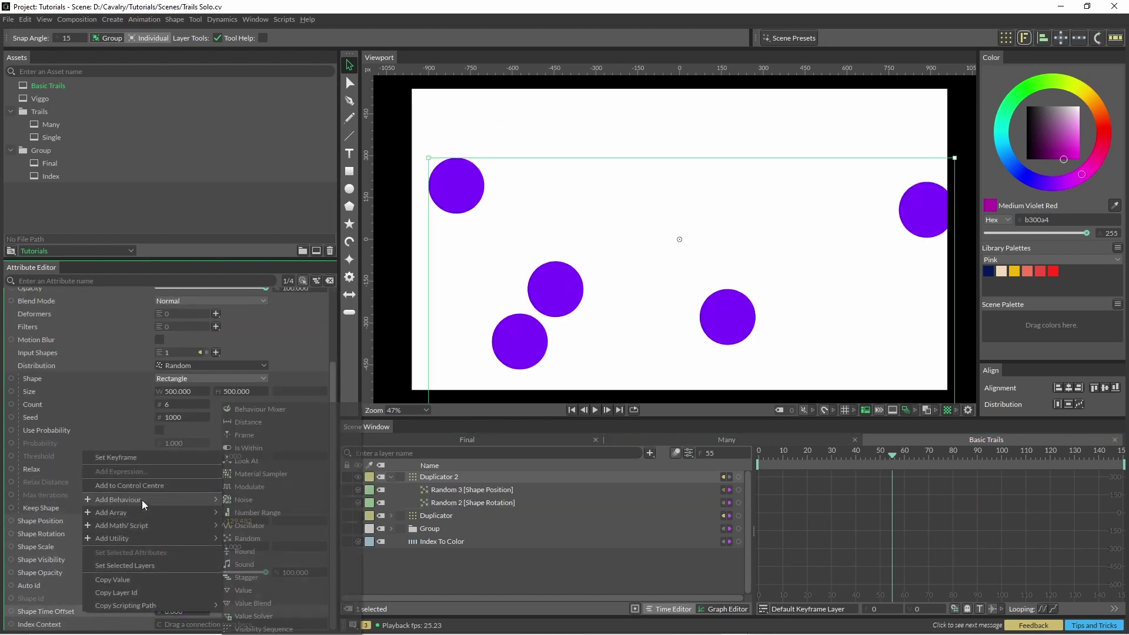
click(286, 550)
click(572, 409)
click(595, 410)
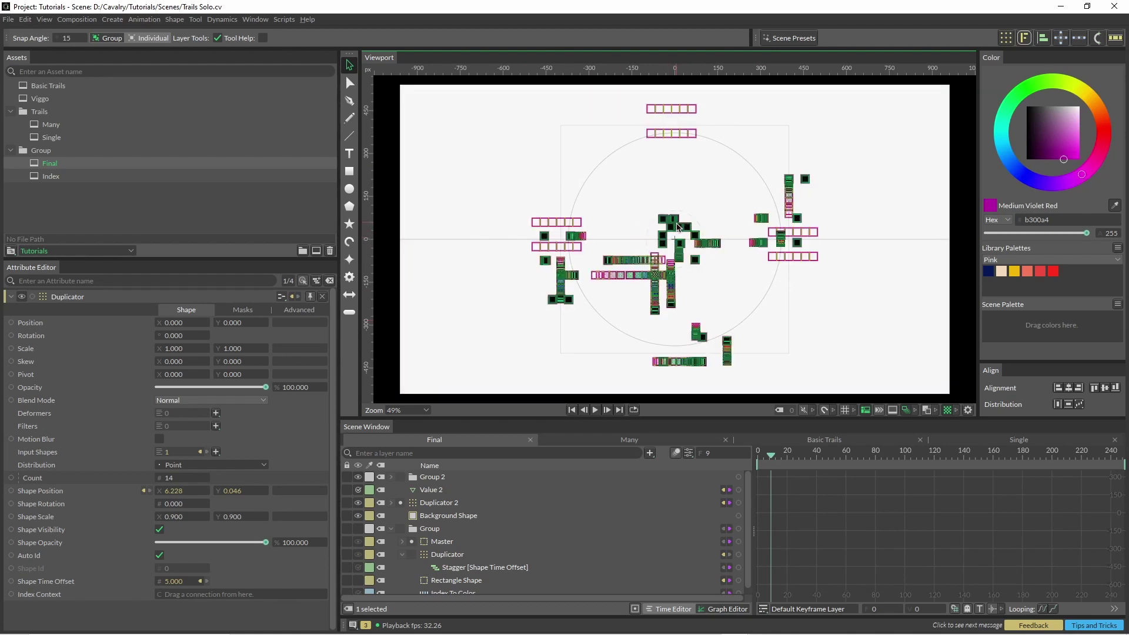
- Play the Final composition and load the Value Array (90, 180, 270) driving Shape Rotation
click(450, 554)
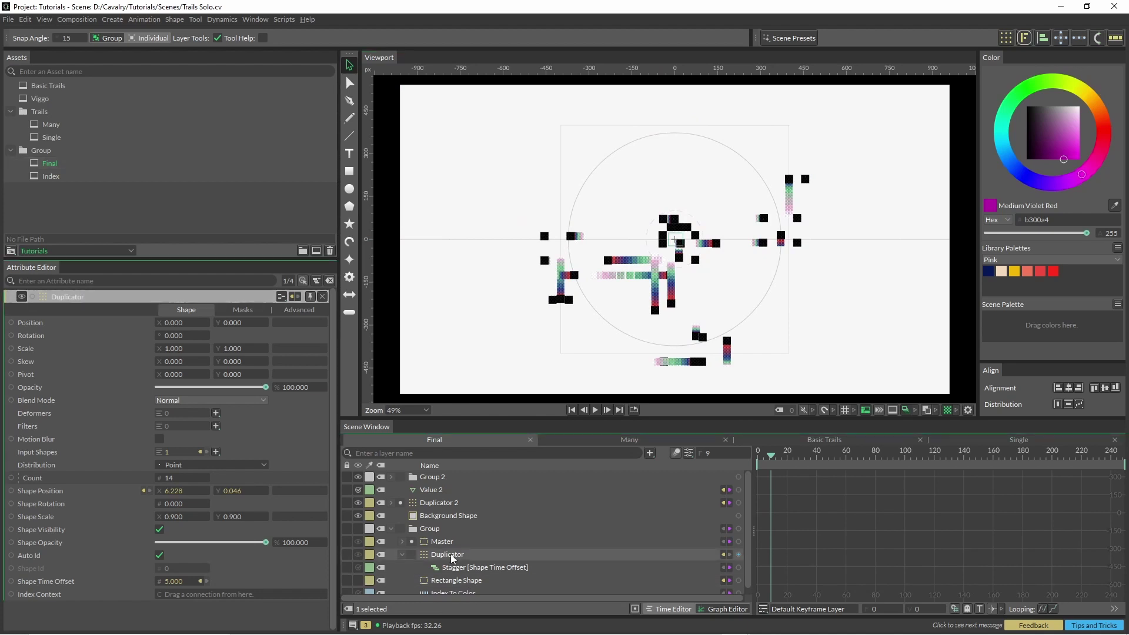
click(595, 410)
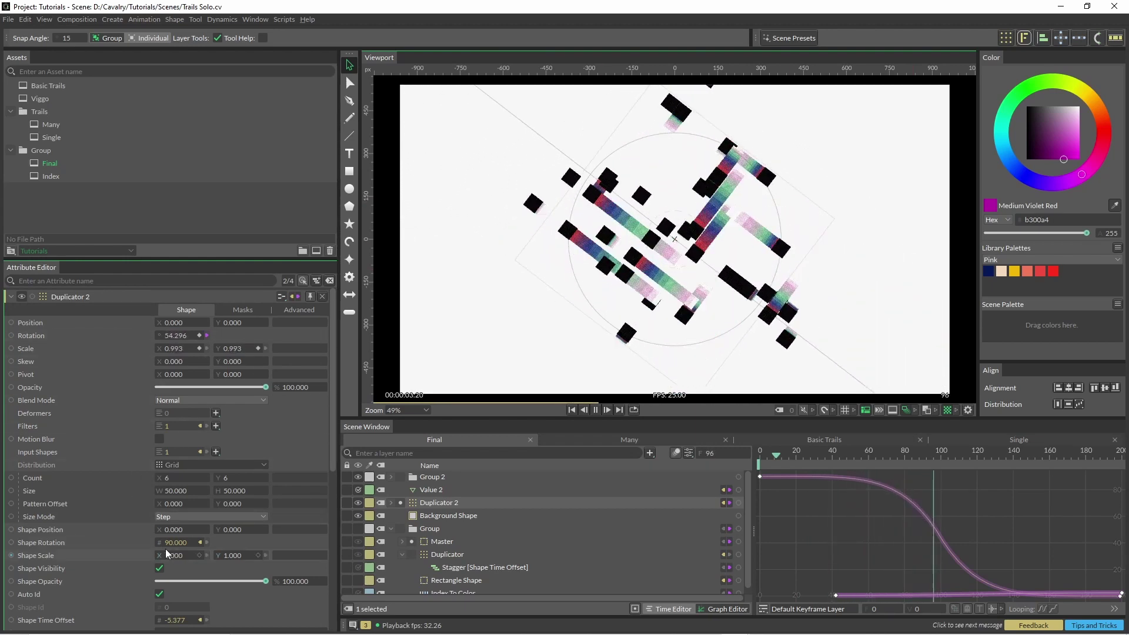
right_click(91, 541)
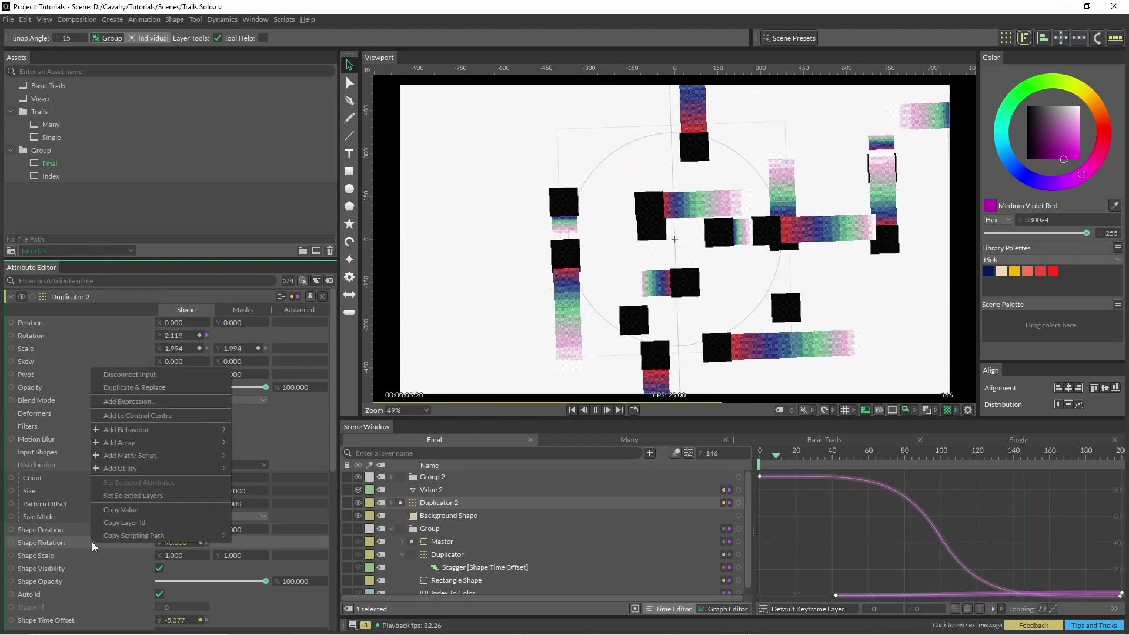
click(150, 545)
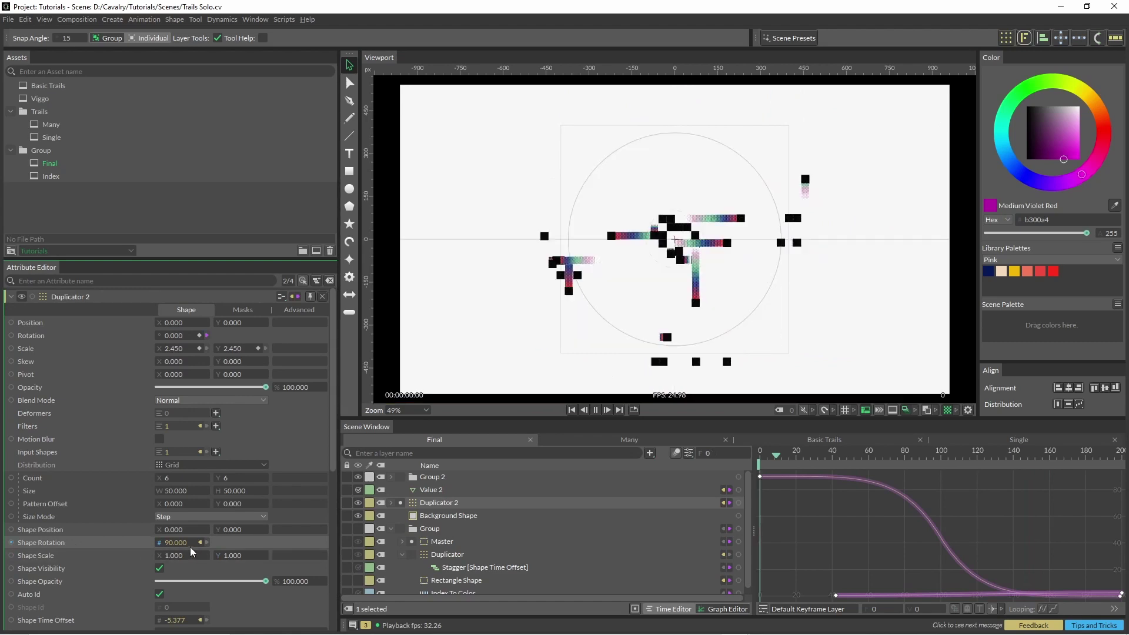
mouse_move(199, 541)
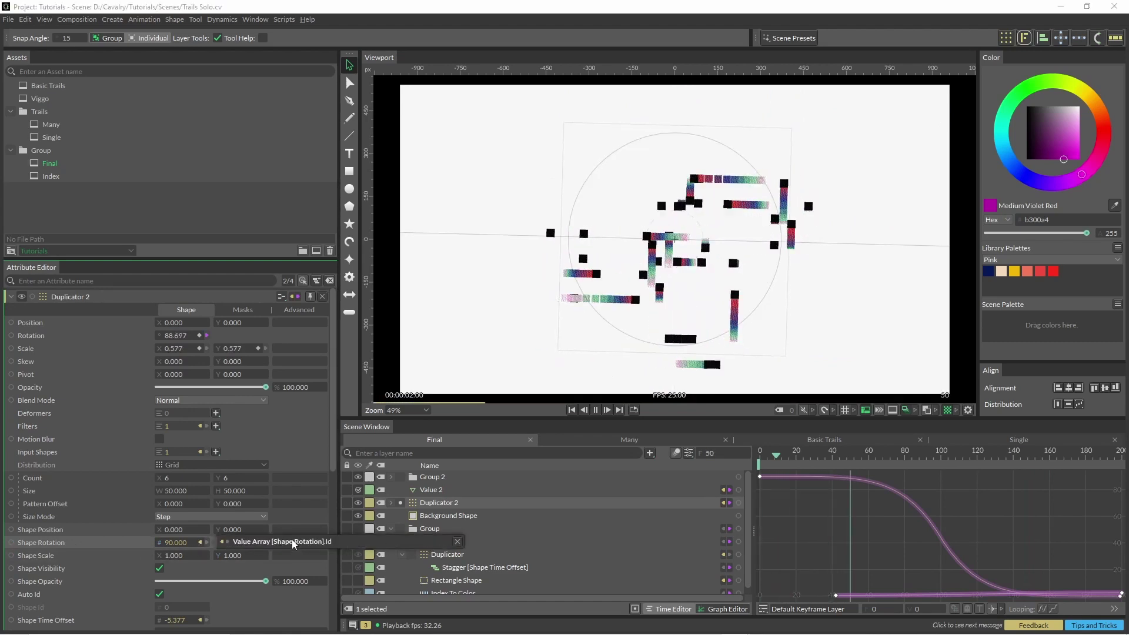
click(292, 541)
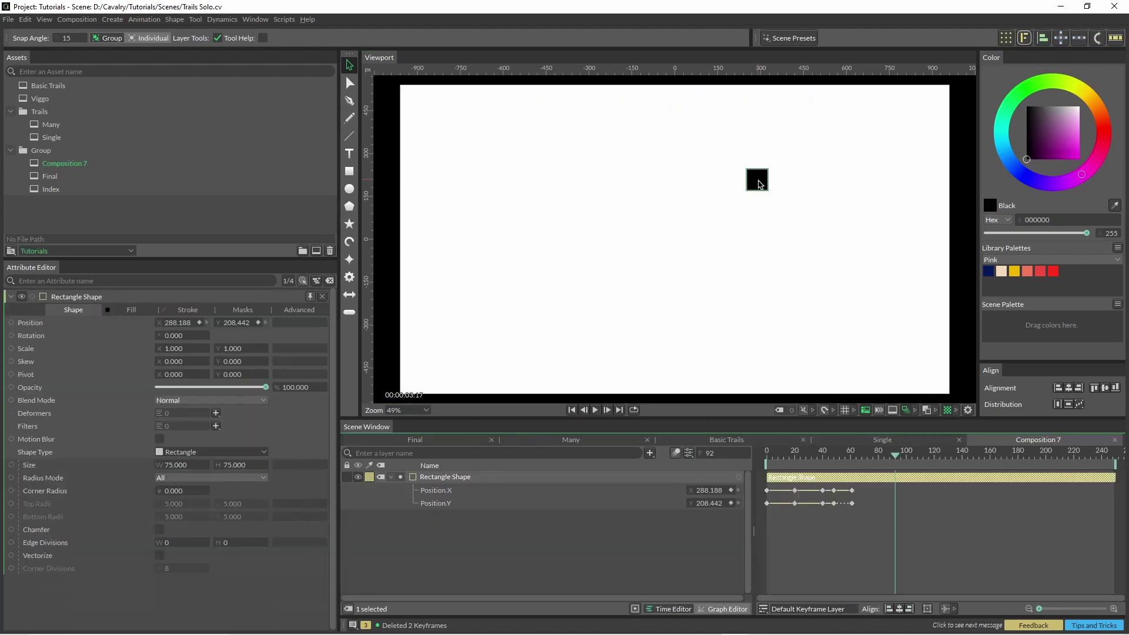
- Key the square's Position at frames 92, 106, 128 and later, wandering it around the frame
drag(760, 184, 770, 318)
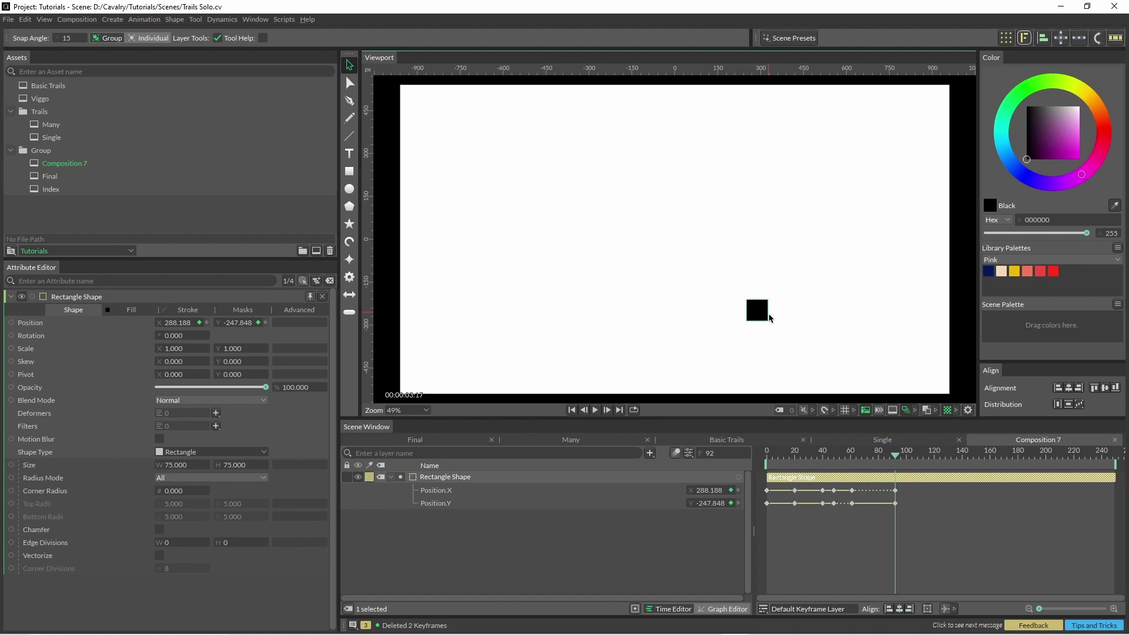
drag(896, 459, 914, 460)
drag(763, 329, 843, 332)
drag(914, 458, 945, 457)
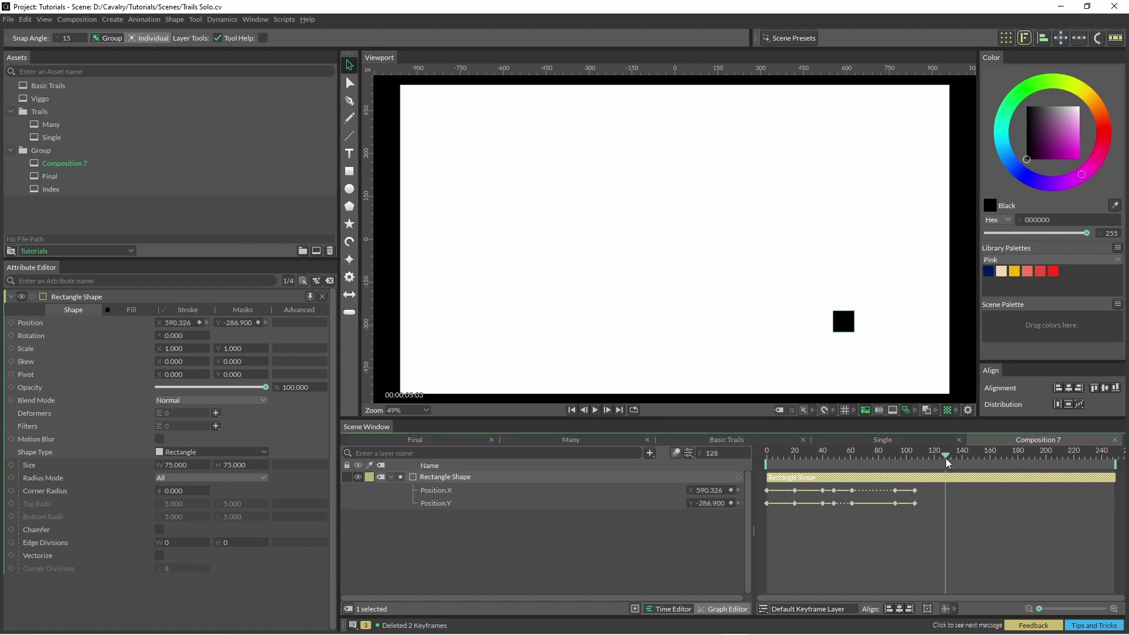
drag(845, 330, 847, 225)
drag(946, 457, 961, 457)
drag(844, 218, 794, 218)
drag(962, 458, 1026, 457)
drag(794, 217, 561, 265)
drag(1026, 457, 1048, 461)
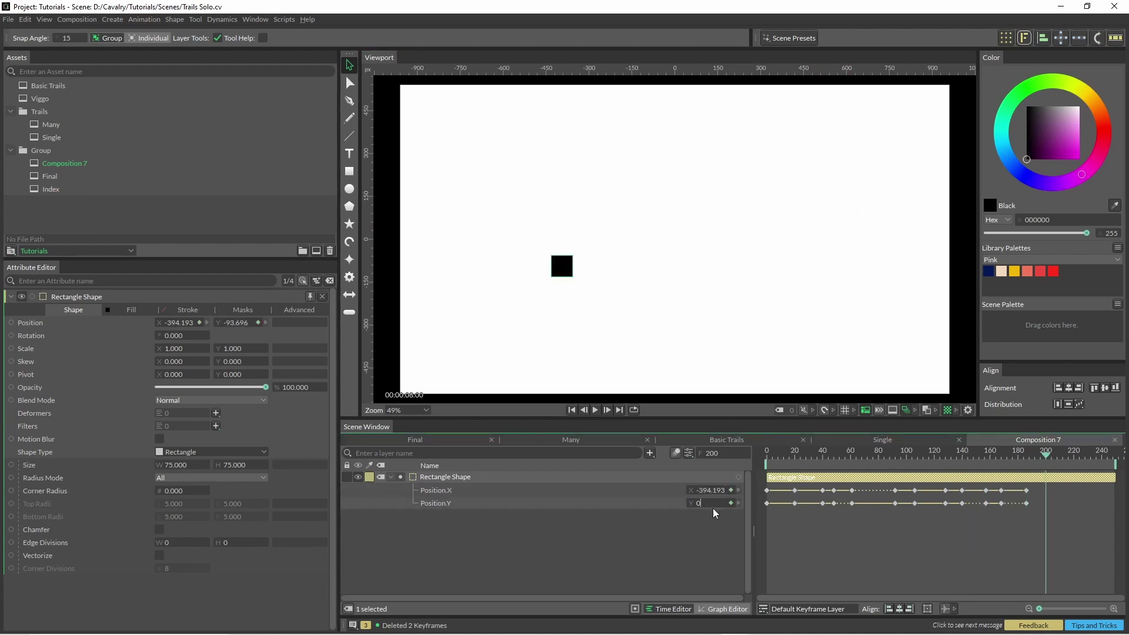
- Return the square to the centre, keying Position Y 0 and then Position X 0 at frame 231
key(Return)
click(950, 534)
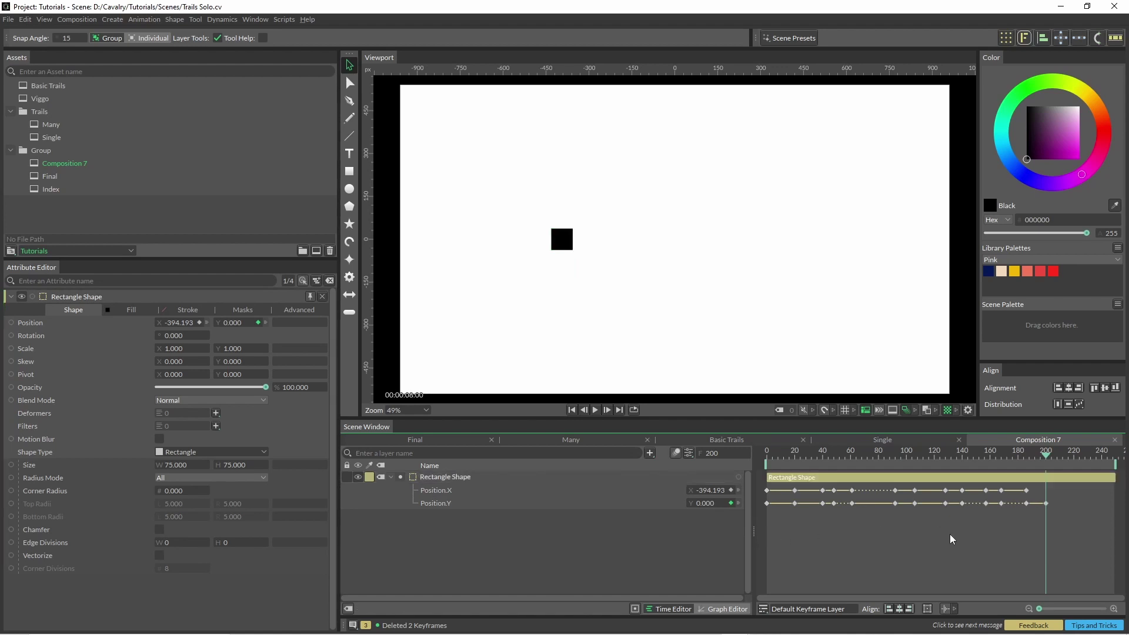
click(1053, 456)
drag(1063, 460, 1088, 463)
click(707, 494)
text(0)
key(Return)
- Select all Position keyframes in the Graph Editor and set their interpolation to Bézier
key(g)
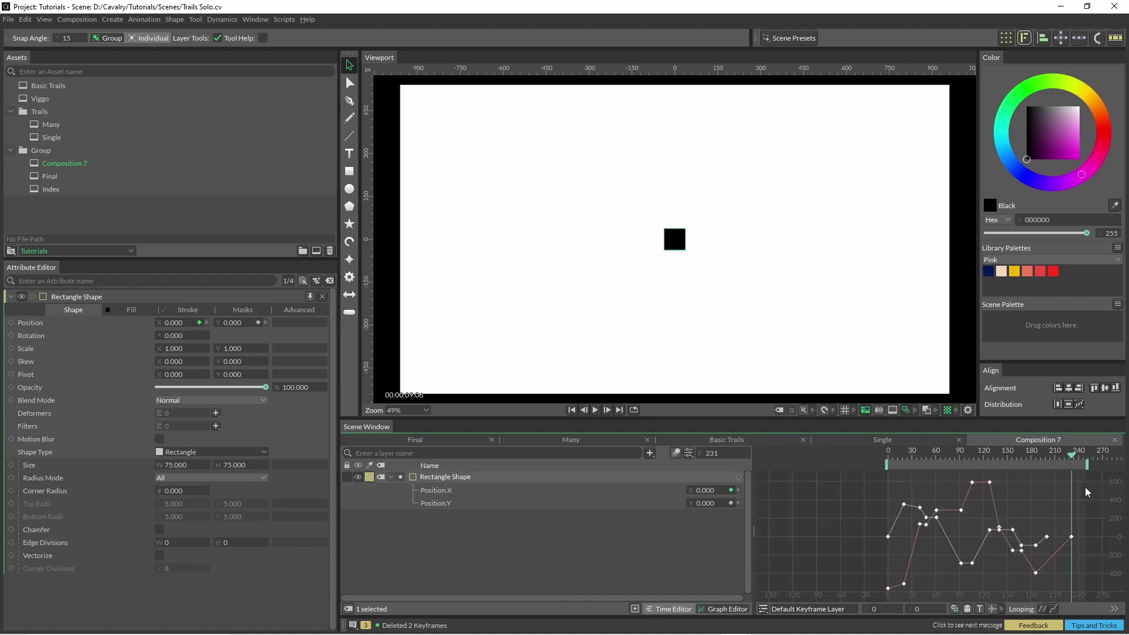
drag(1085, 482, 878, 589)
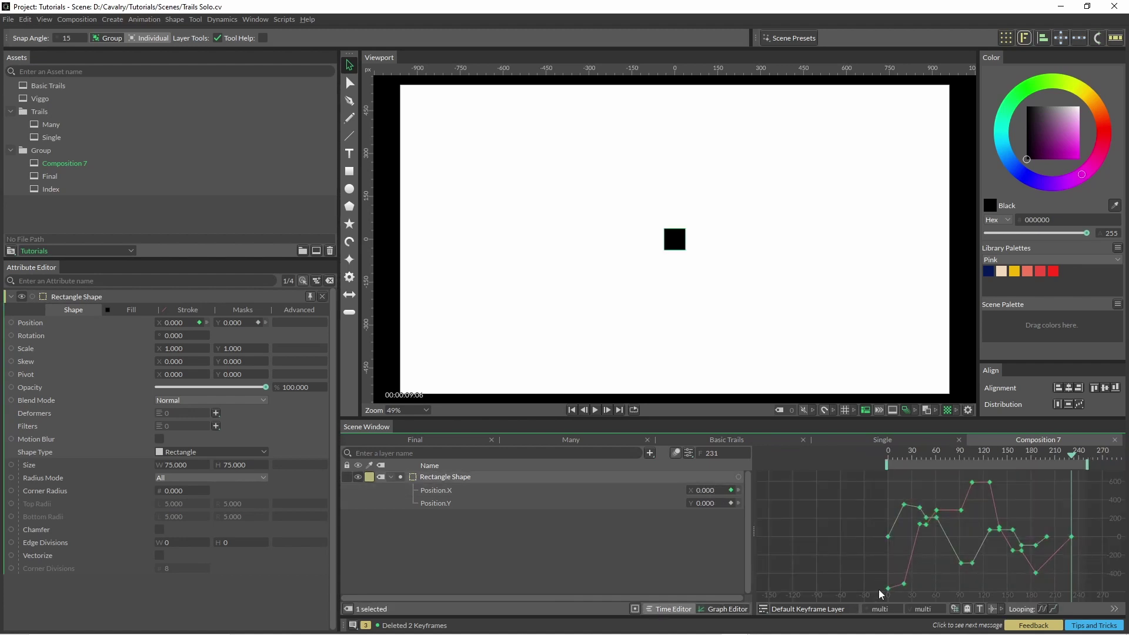
right_click(922, 571)
mouse_move(964, 564)
click(1052, 576)
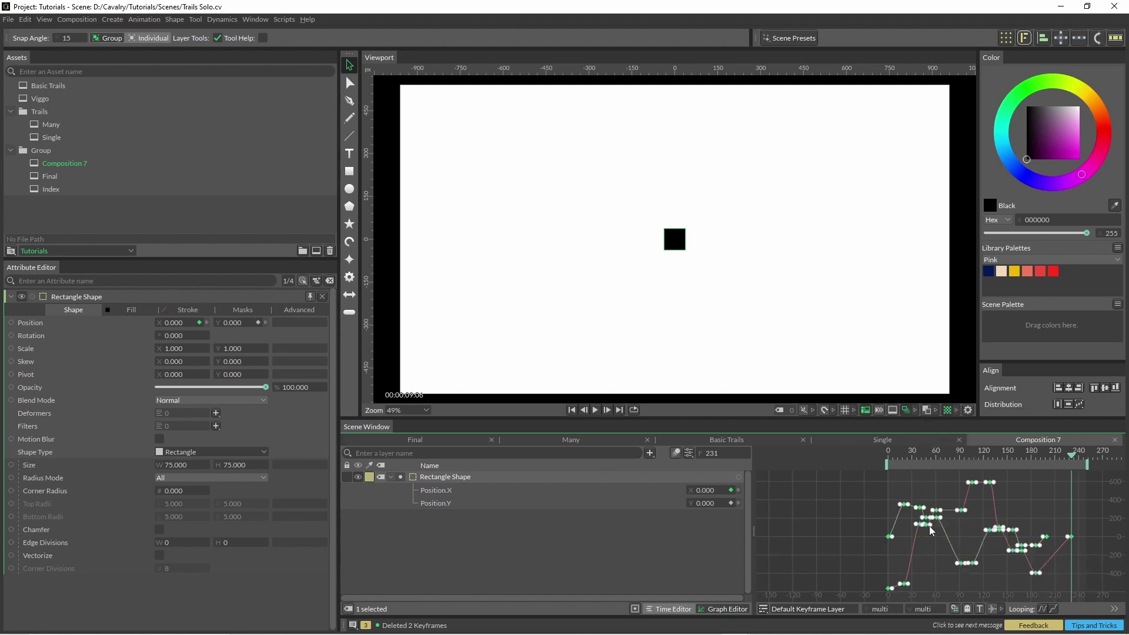
- Preview the motion, group the Rectangle Shape with Ctrl+G, and add a 3×3 Duplicator
key(space)
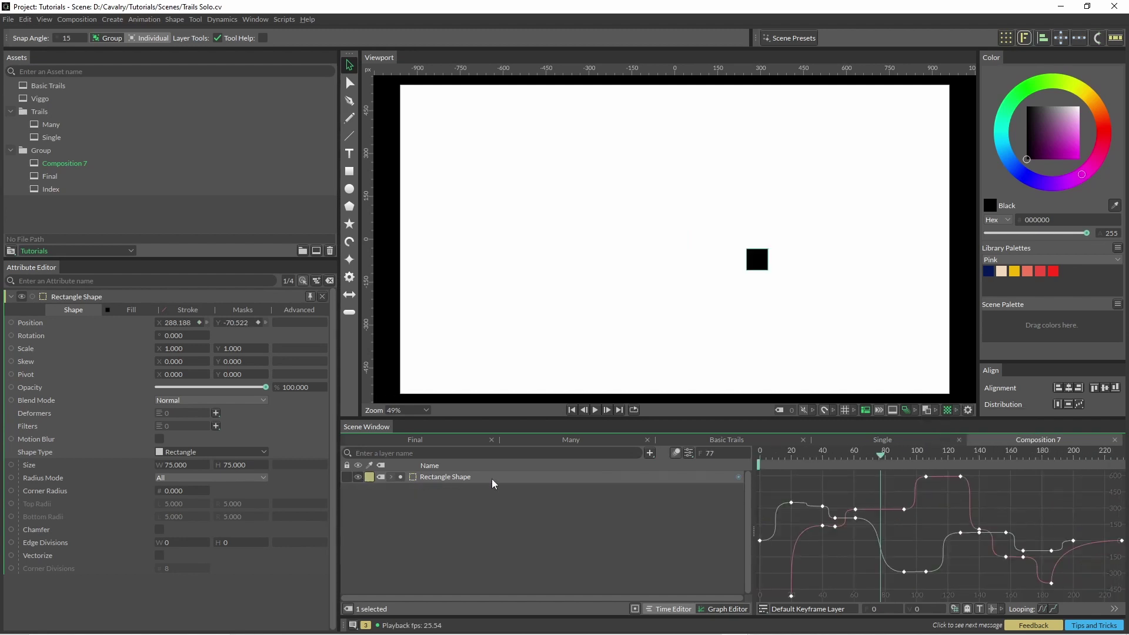
drag(775, 449, 690, 451)
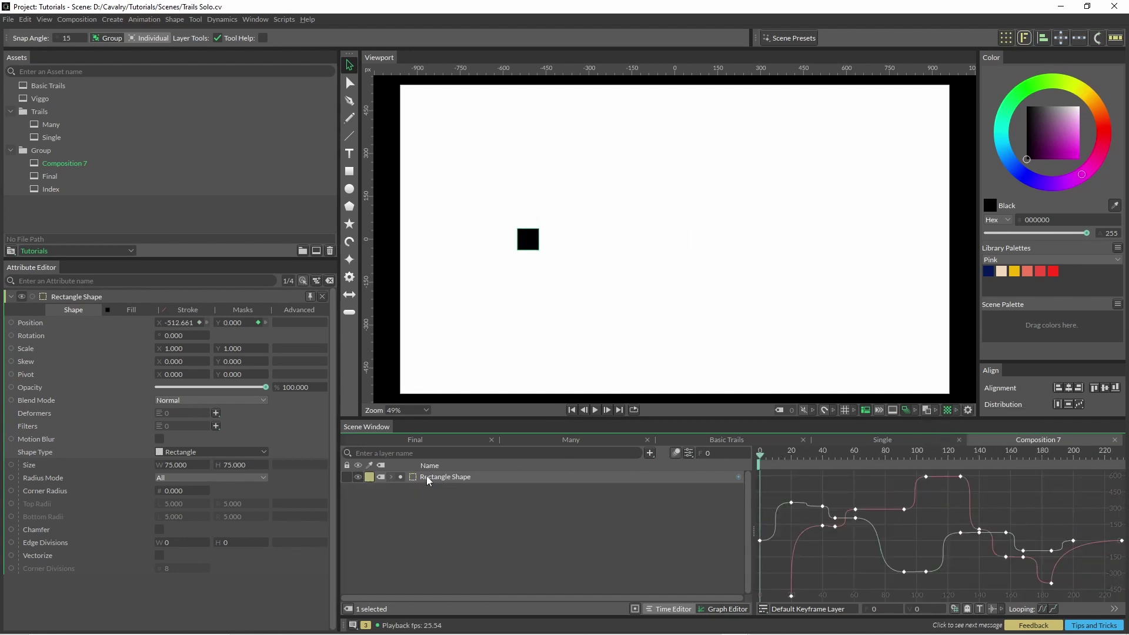
key(ctrl+g)
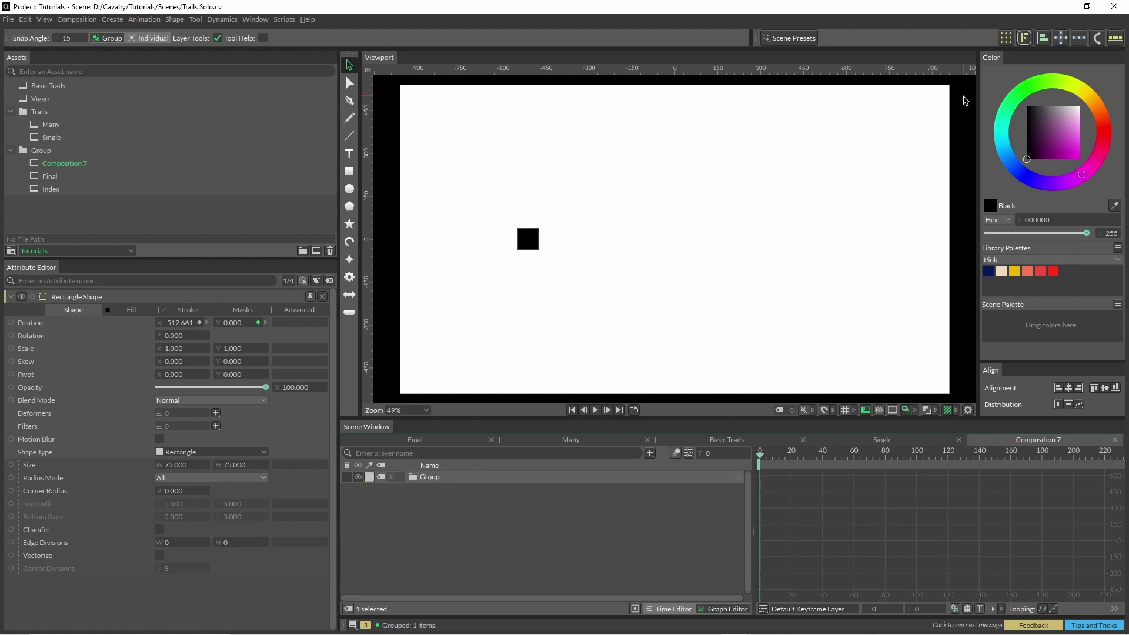
click(1005, 38)
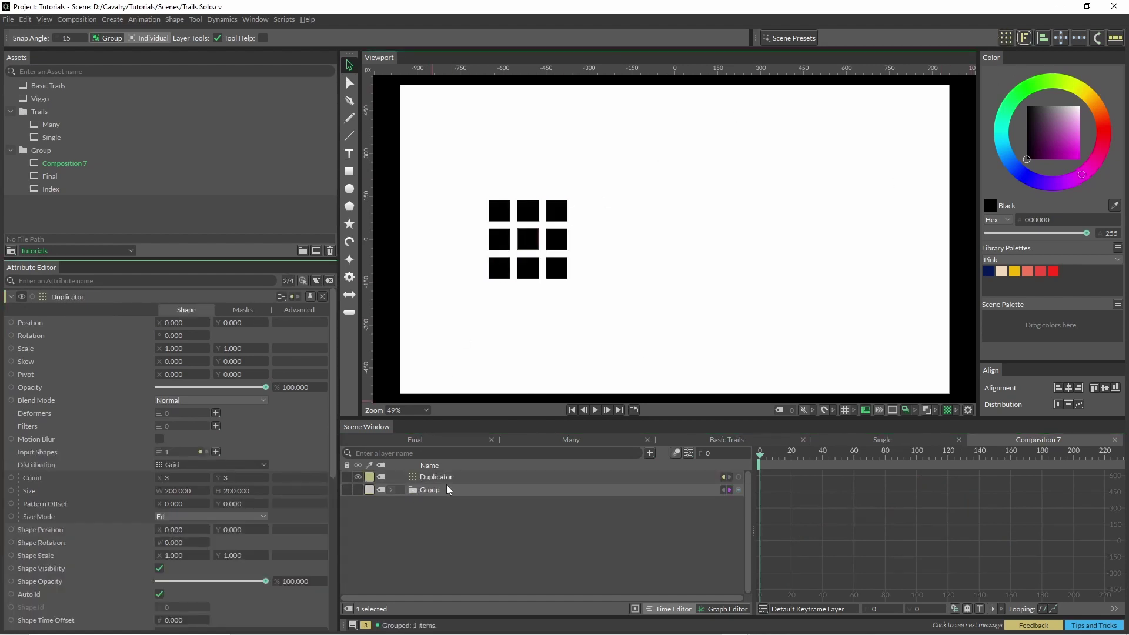
- Connect a Value Array to the Duplicator's Shape Rotation attribute
click(446, 483)
right_click(80, 542)
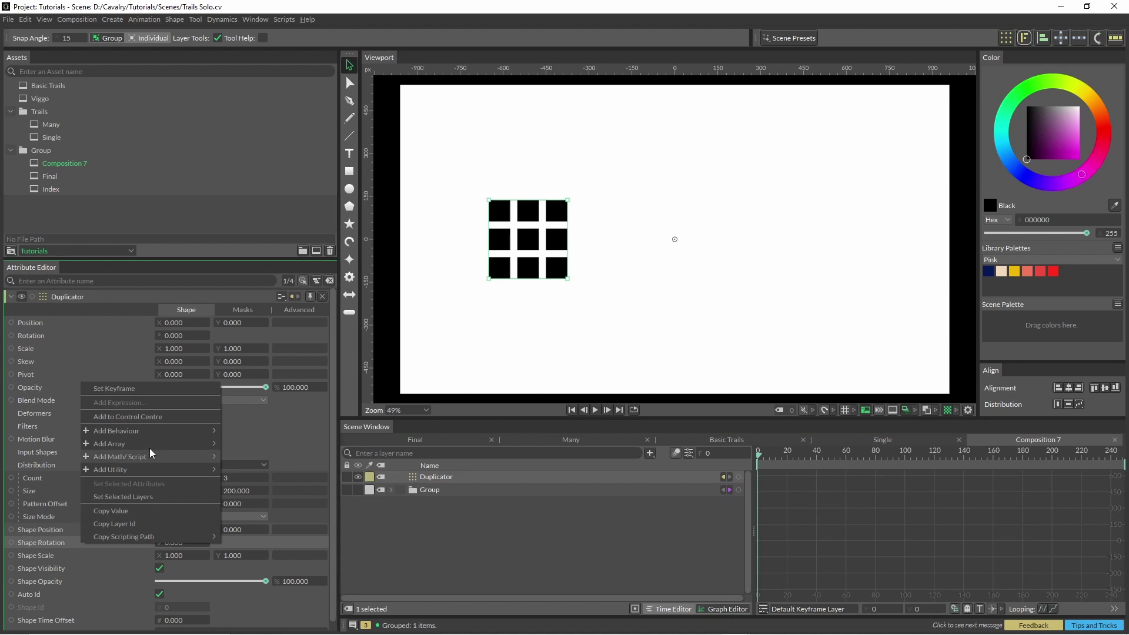
click(253, 445)
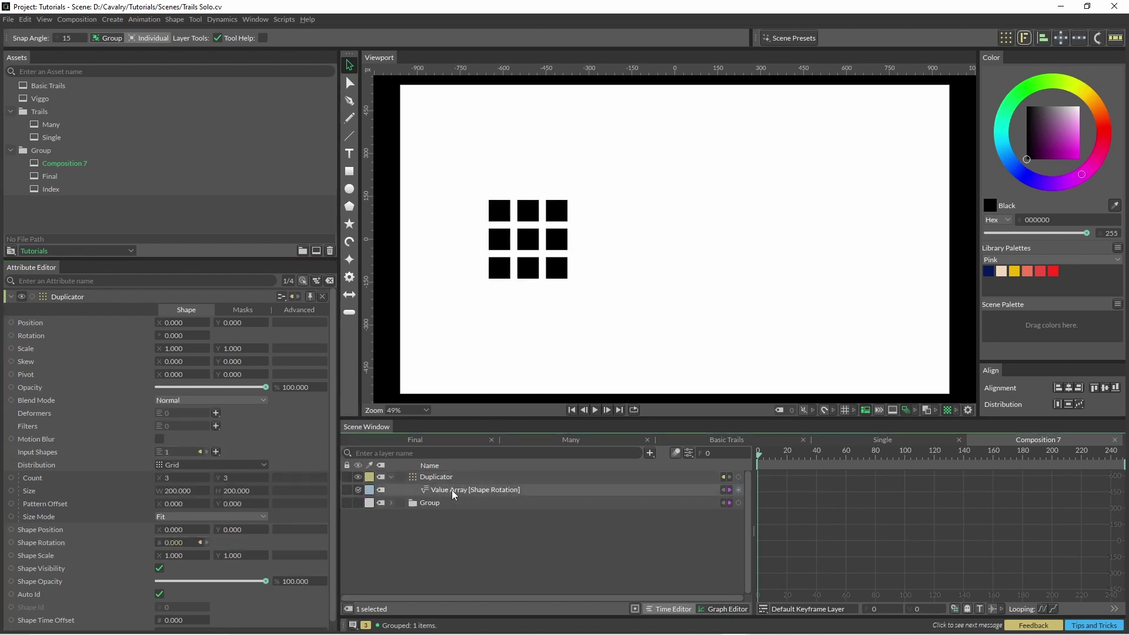
click(451, 489)
- Fill the Value Array with 0, 90, 270, 180 and play the rotated grid
click(165, 337)
click(164, 337)
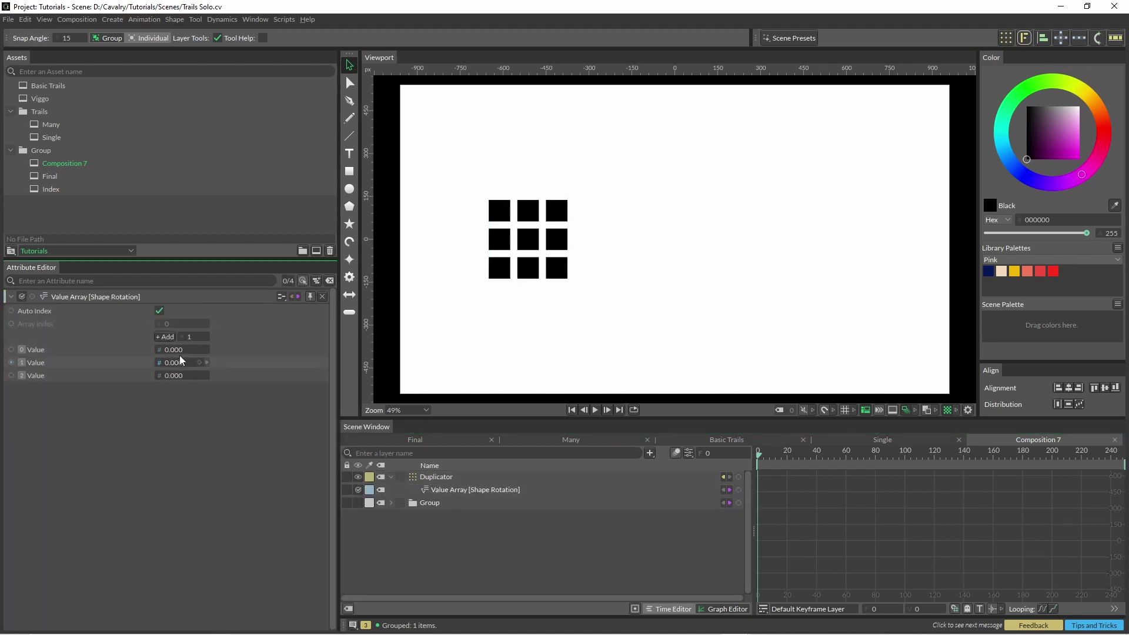
click(209, 362)
text(90)
key(Tab)
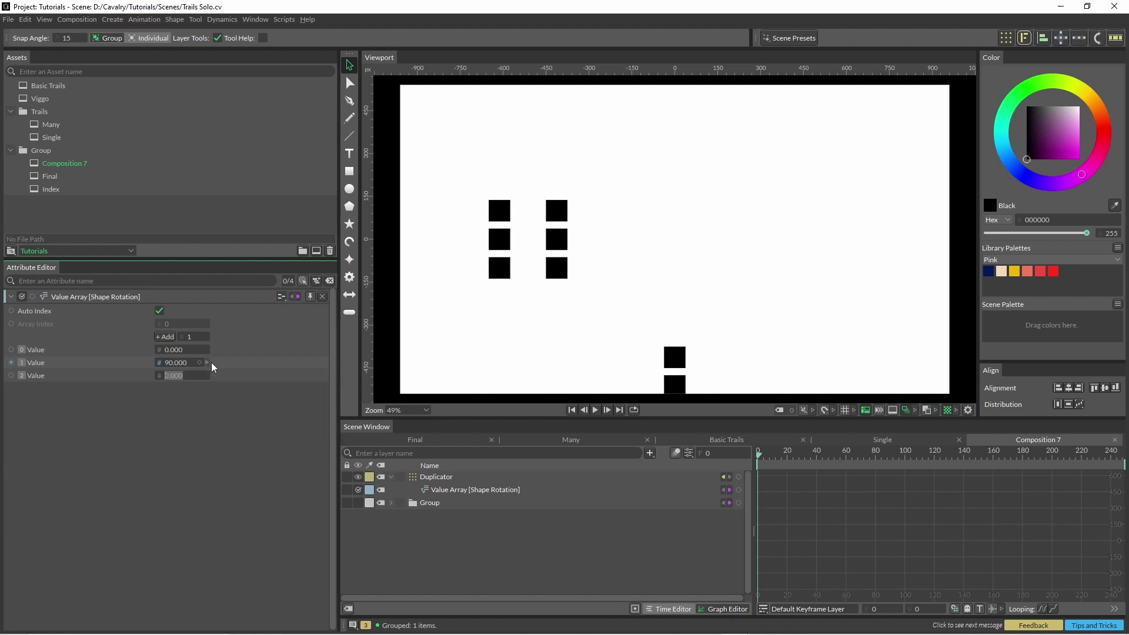
text(270)
key(Return)
click(597, 410)
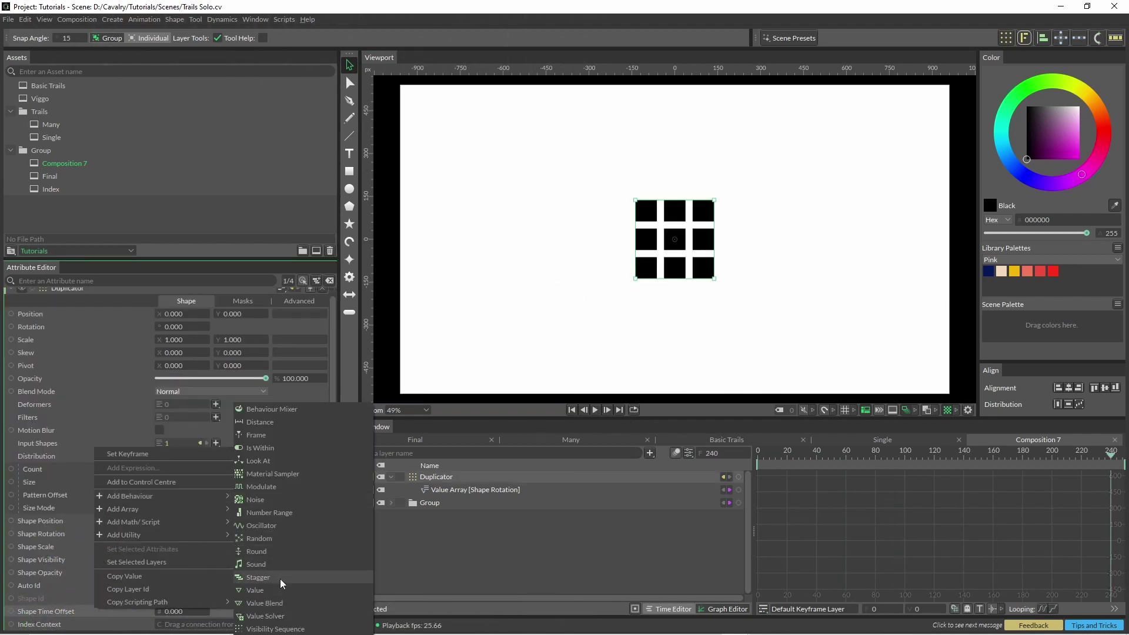
- Add a Random behaviour to Shape Time Offset with Maximum 33
click(283, 537)
click(457, 491)
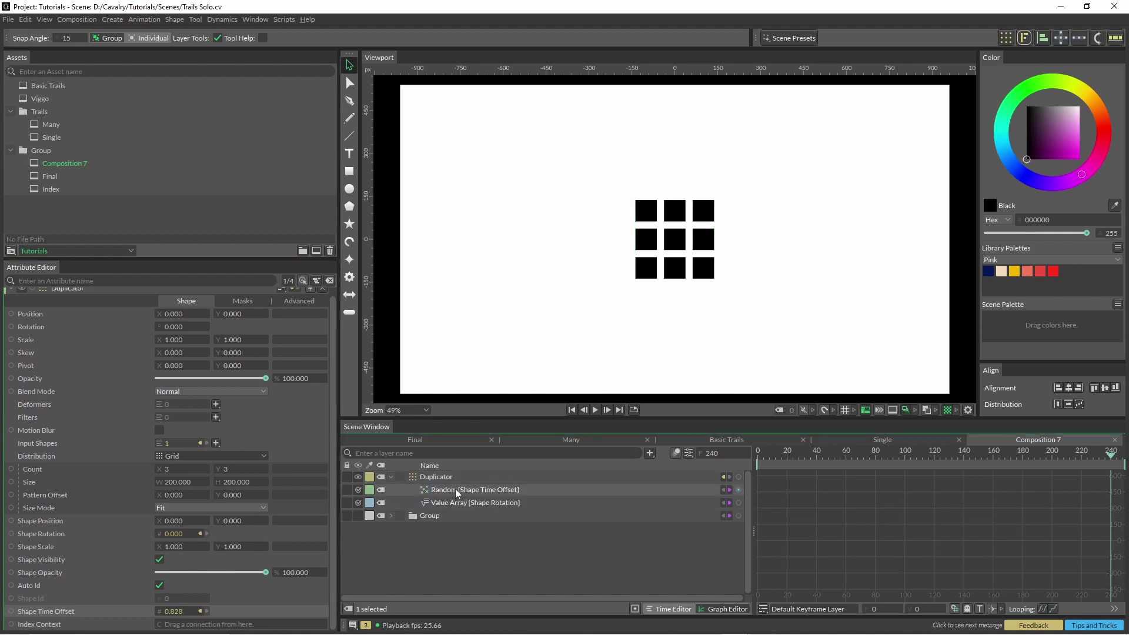
drag(179, 376, 191, 376)
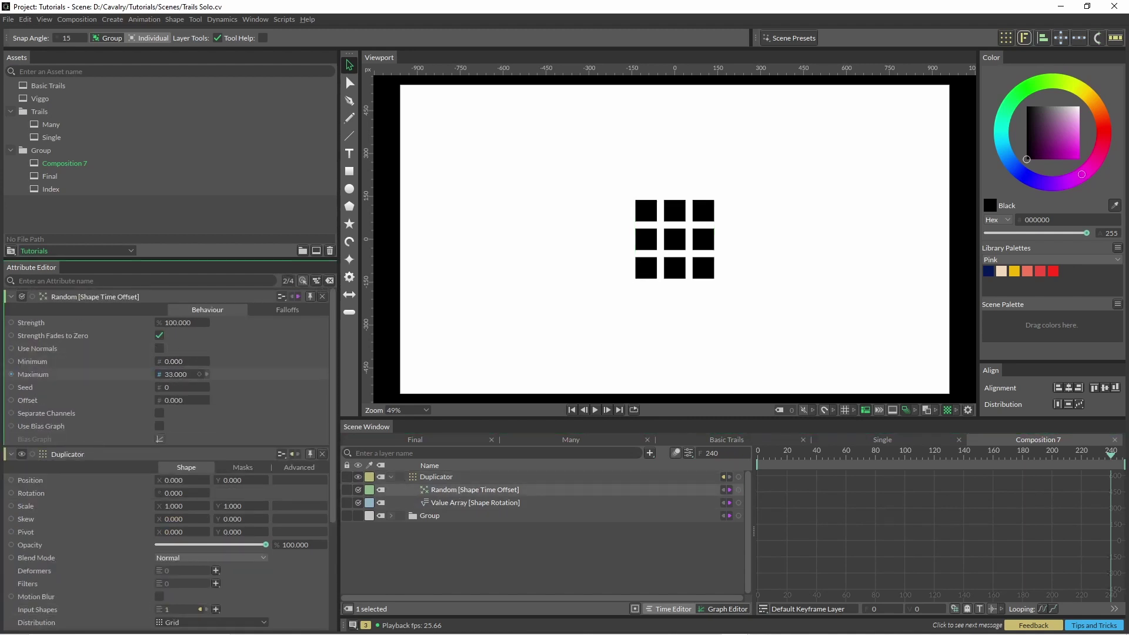
- Replay the scattered grid animation from frame 0
click(572, 410)
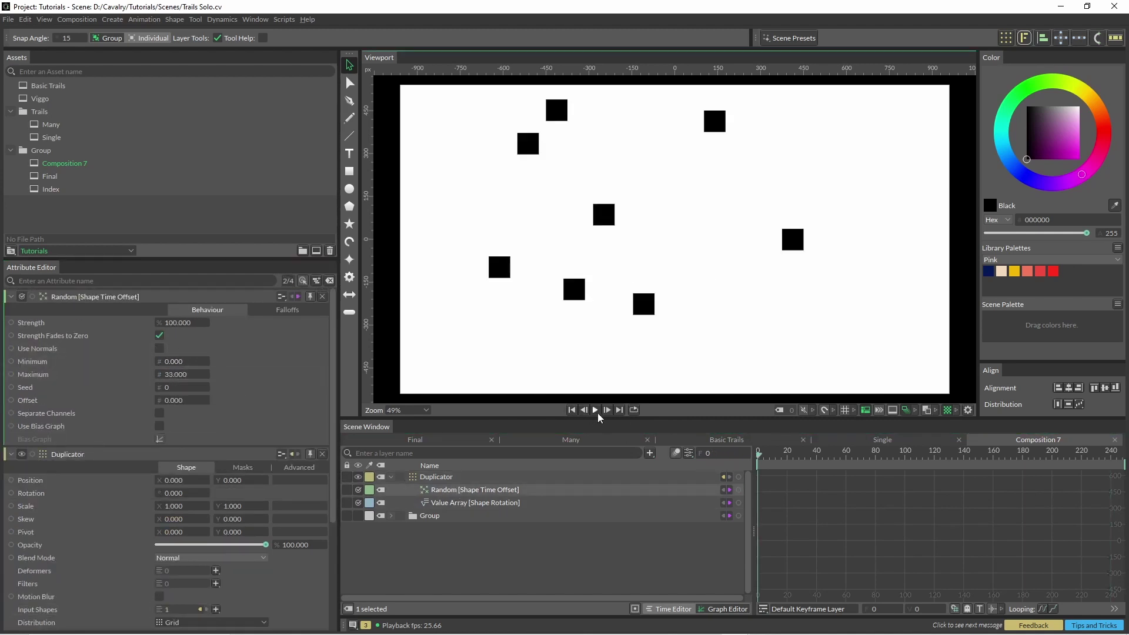
click(595, 410)
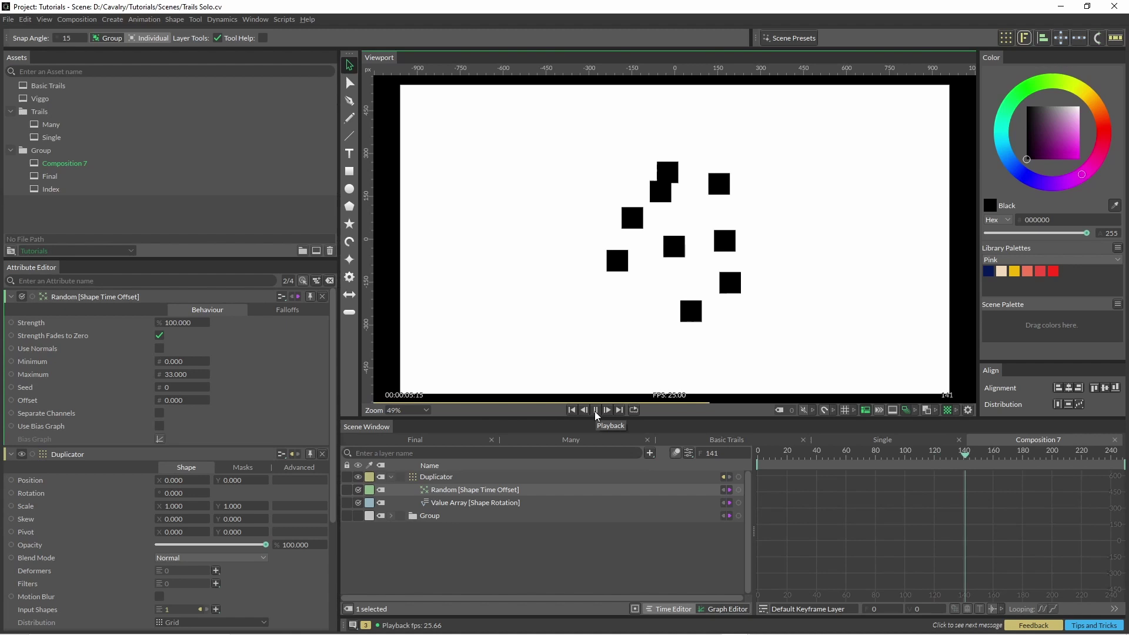
click(595, 410)
click(572, 410)
click(595, 409)
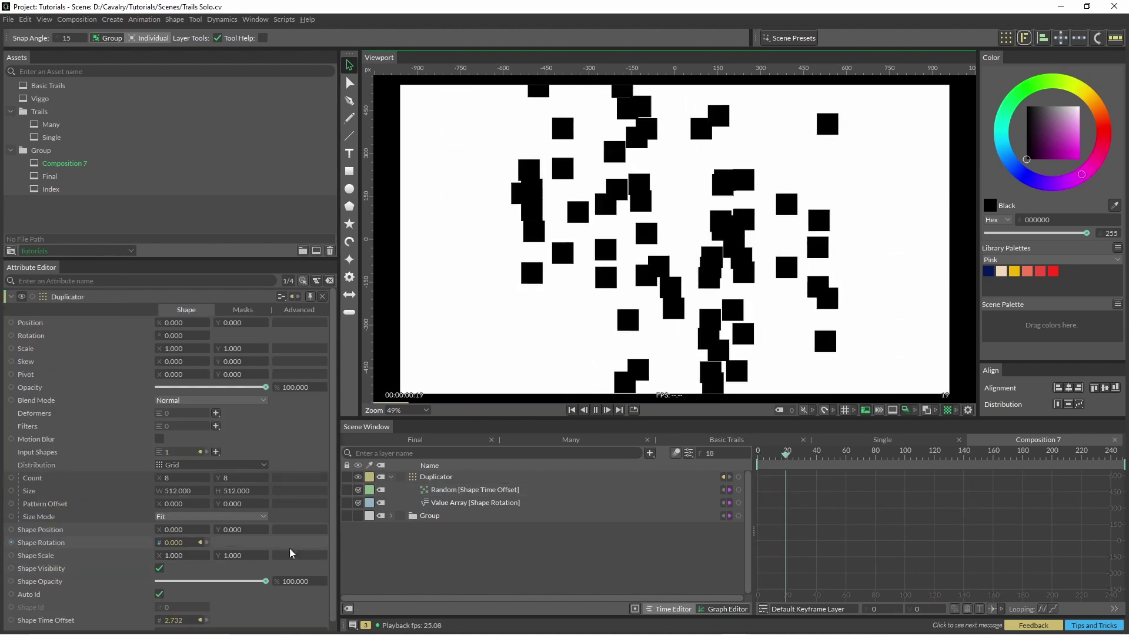